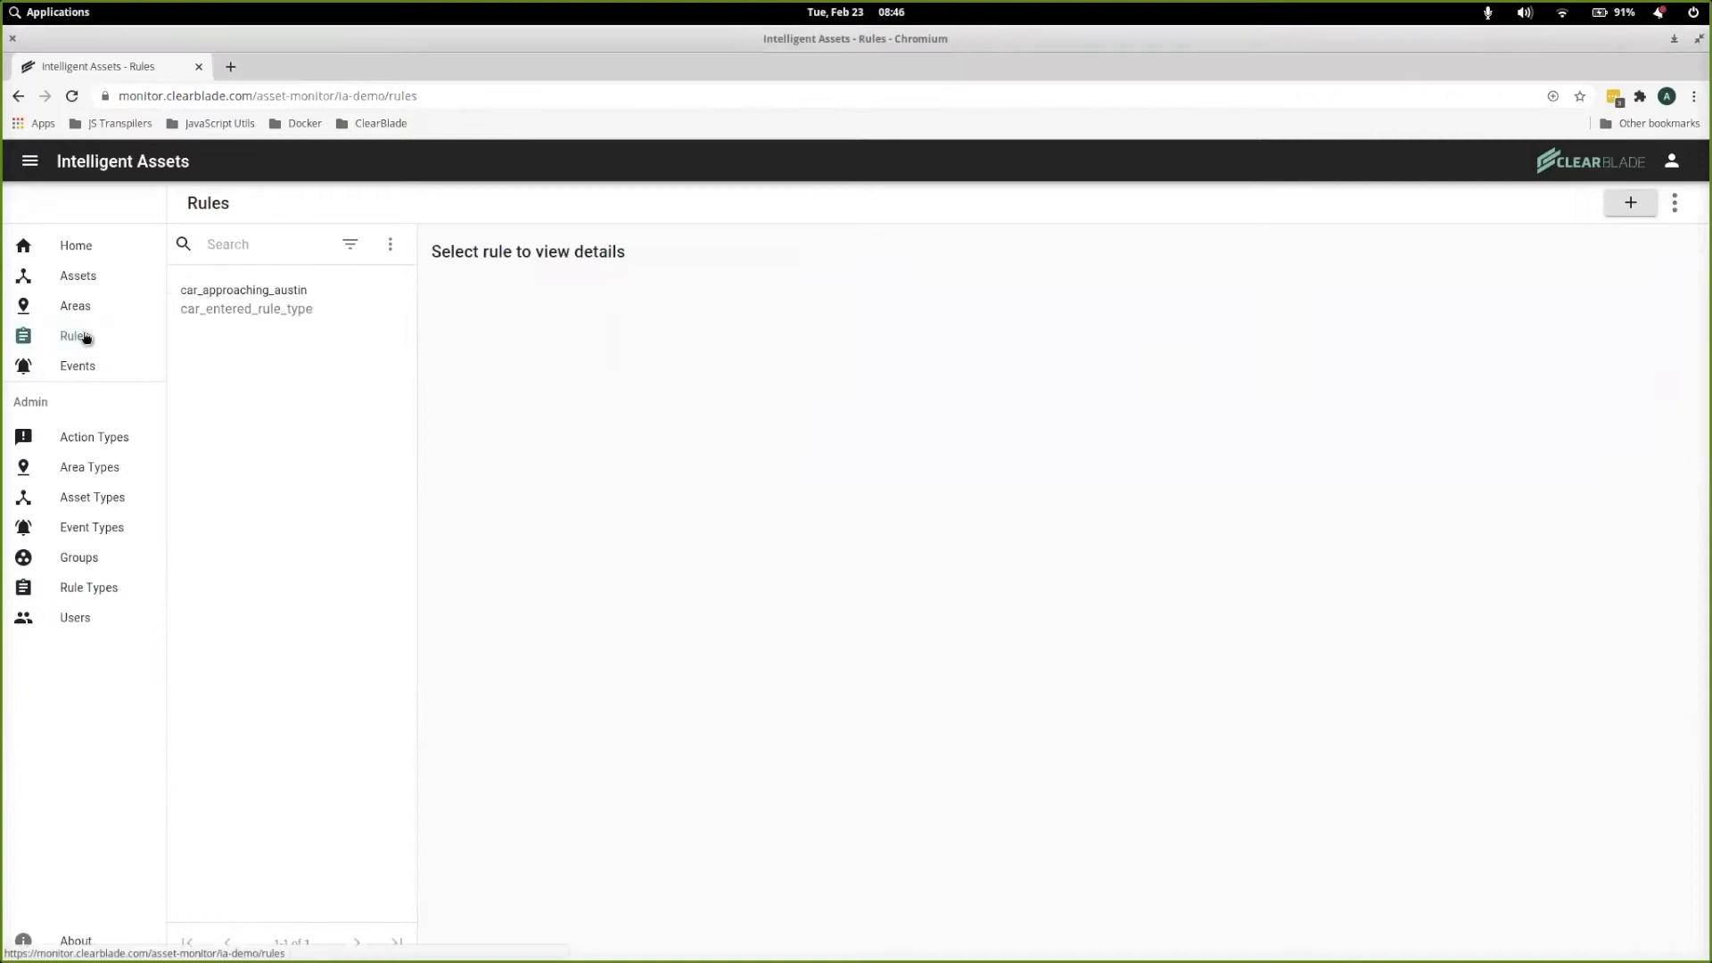
Start a new rule named hi_temp_rule using the rule type hi_temp_rule_type
{"action": "left_click", "coordinate": [1629, 202]}
{"action": "left_click", "coordinate": [671, 536]}
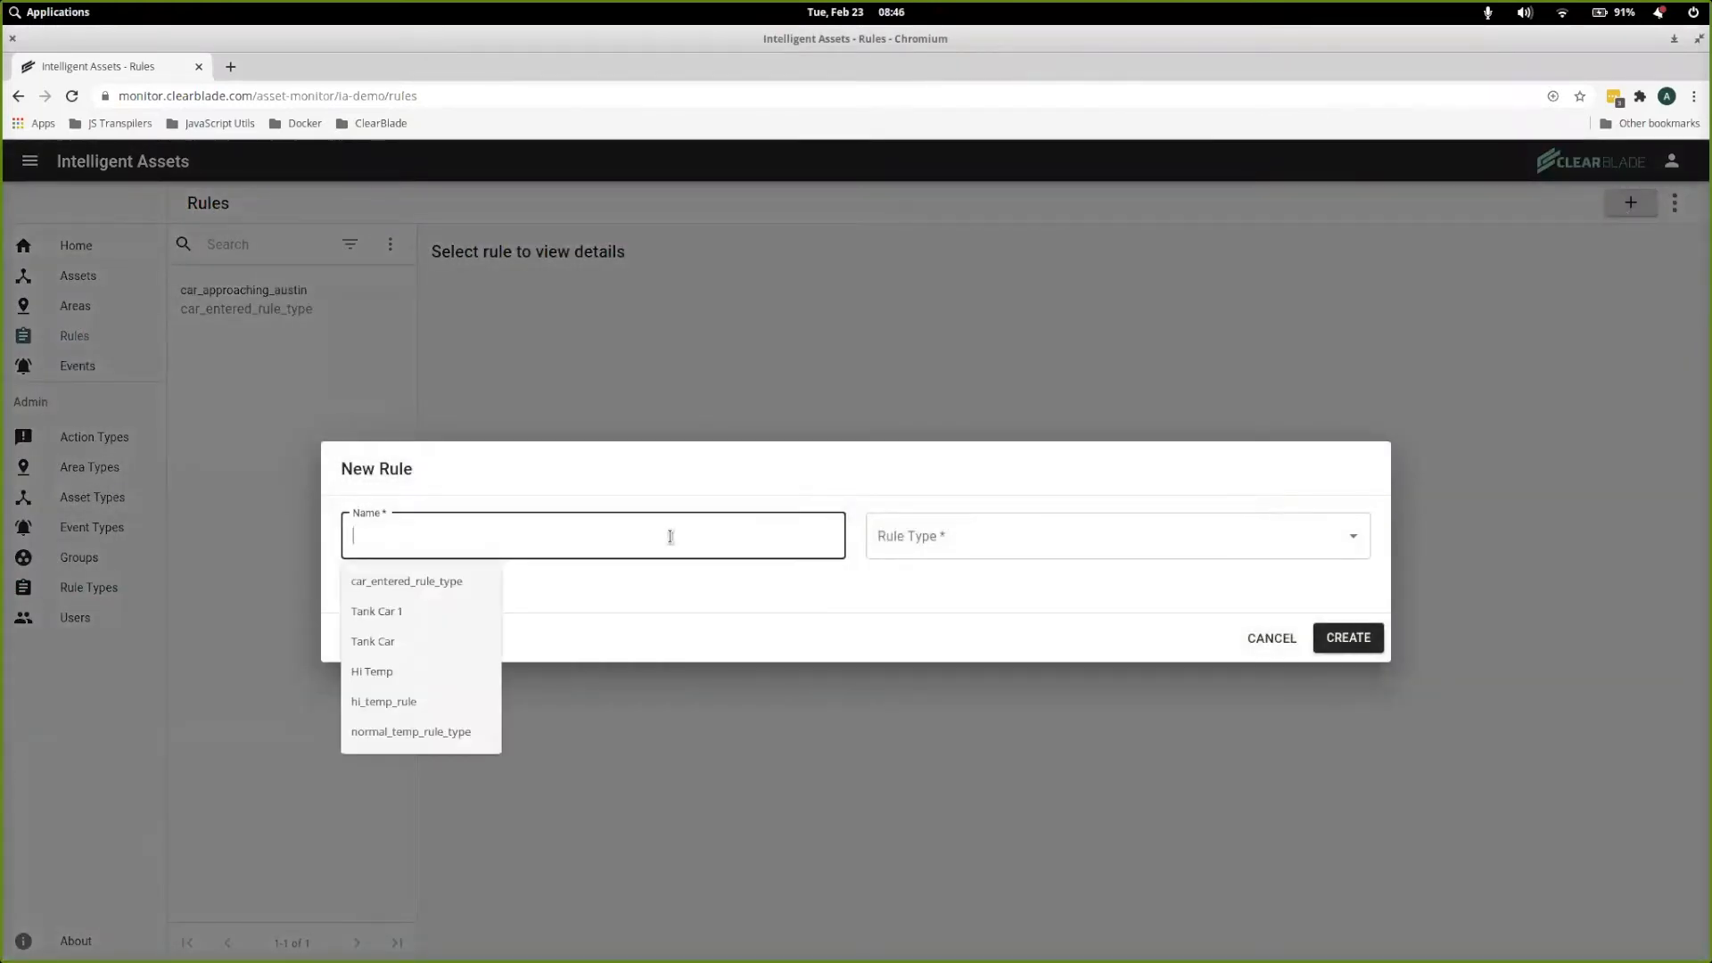
{"action": "left_click", "coordinate": [426, 701]}
{"action": "left_click", "coordinate": [1025, 546]}
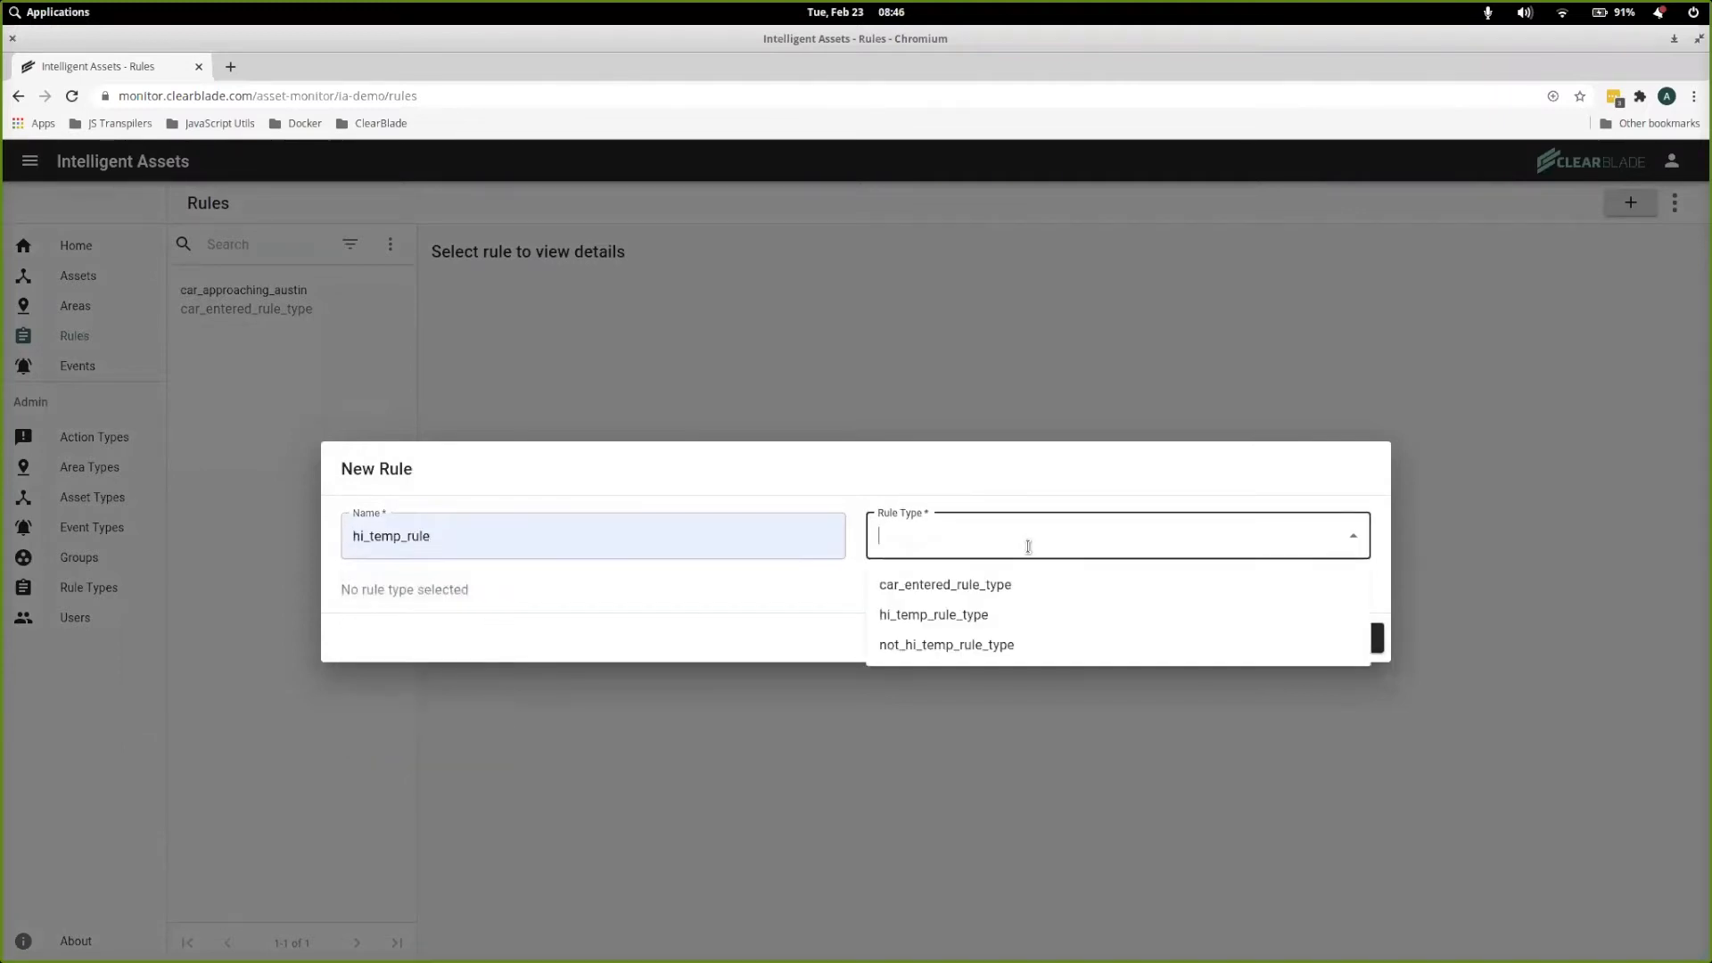
{"action": "left_click", "coordinate": [961, 616]}
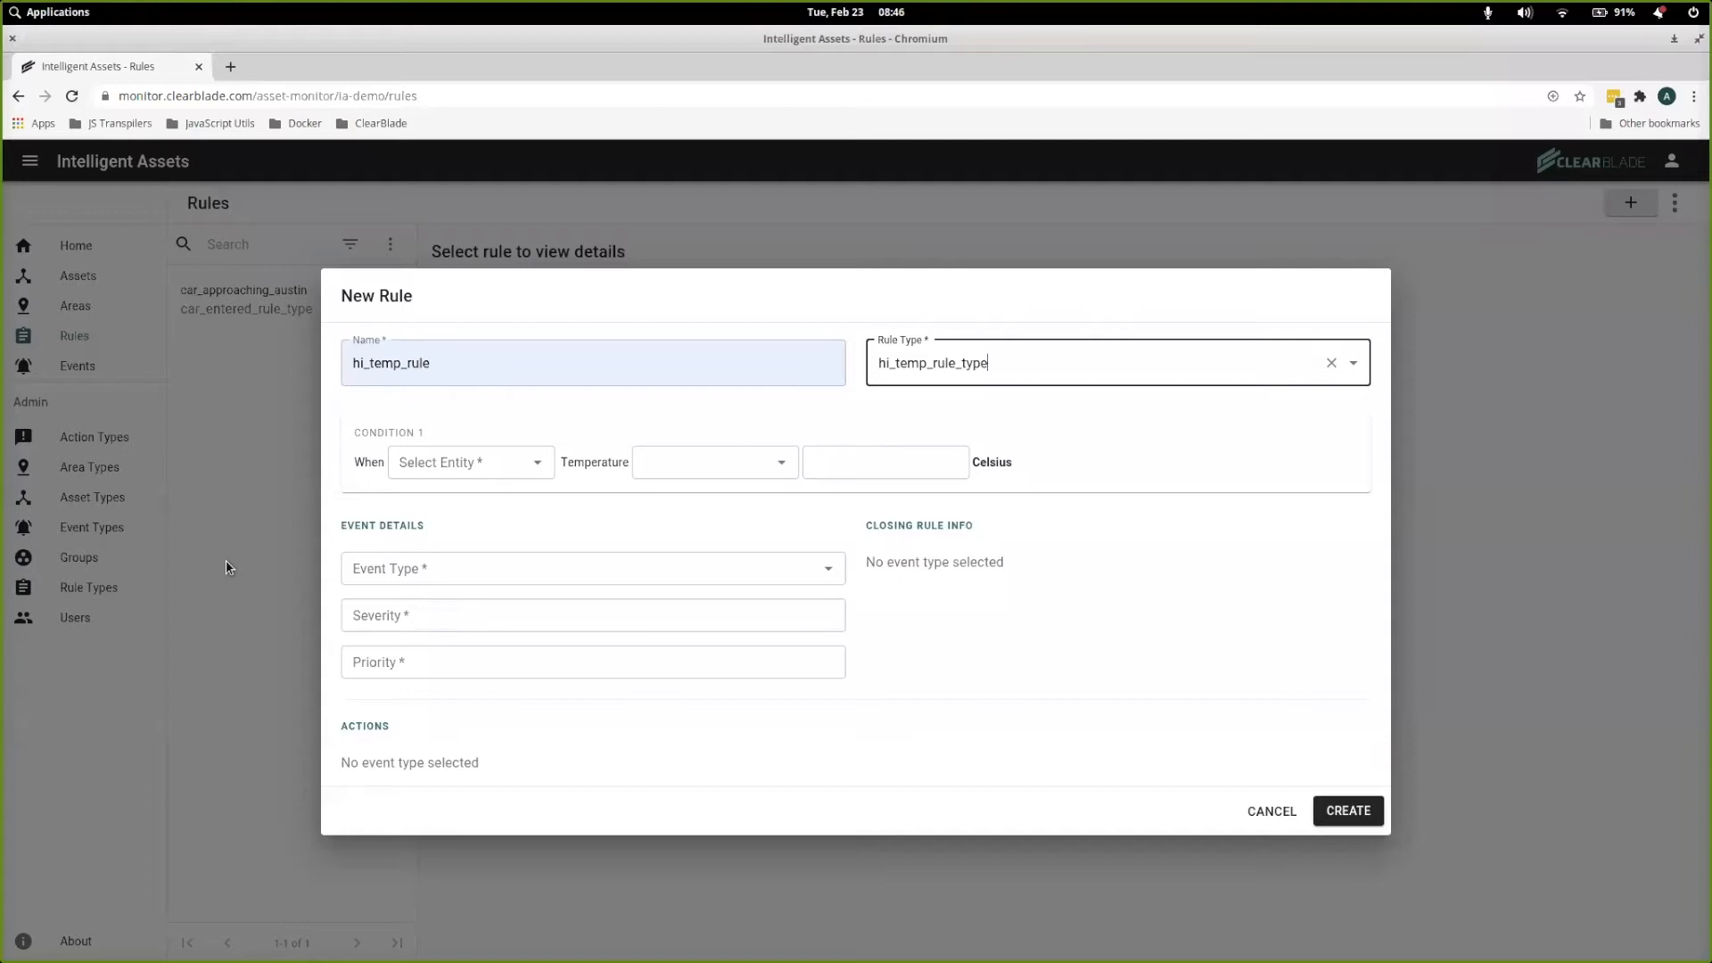
Set the rule's condition to Any Tank temperature over 40 Celsius and choose Hi Temp Event Type as its event type
{"action": "left_click", "coordinate": [534, 466]}
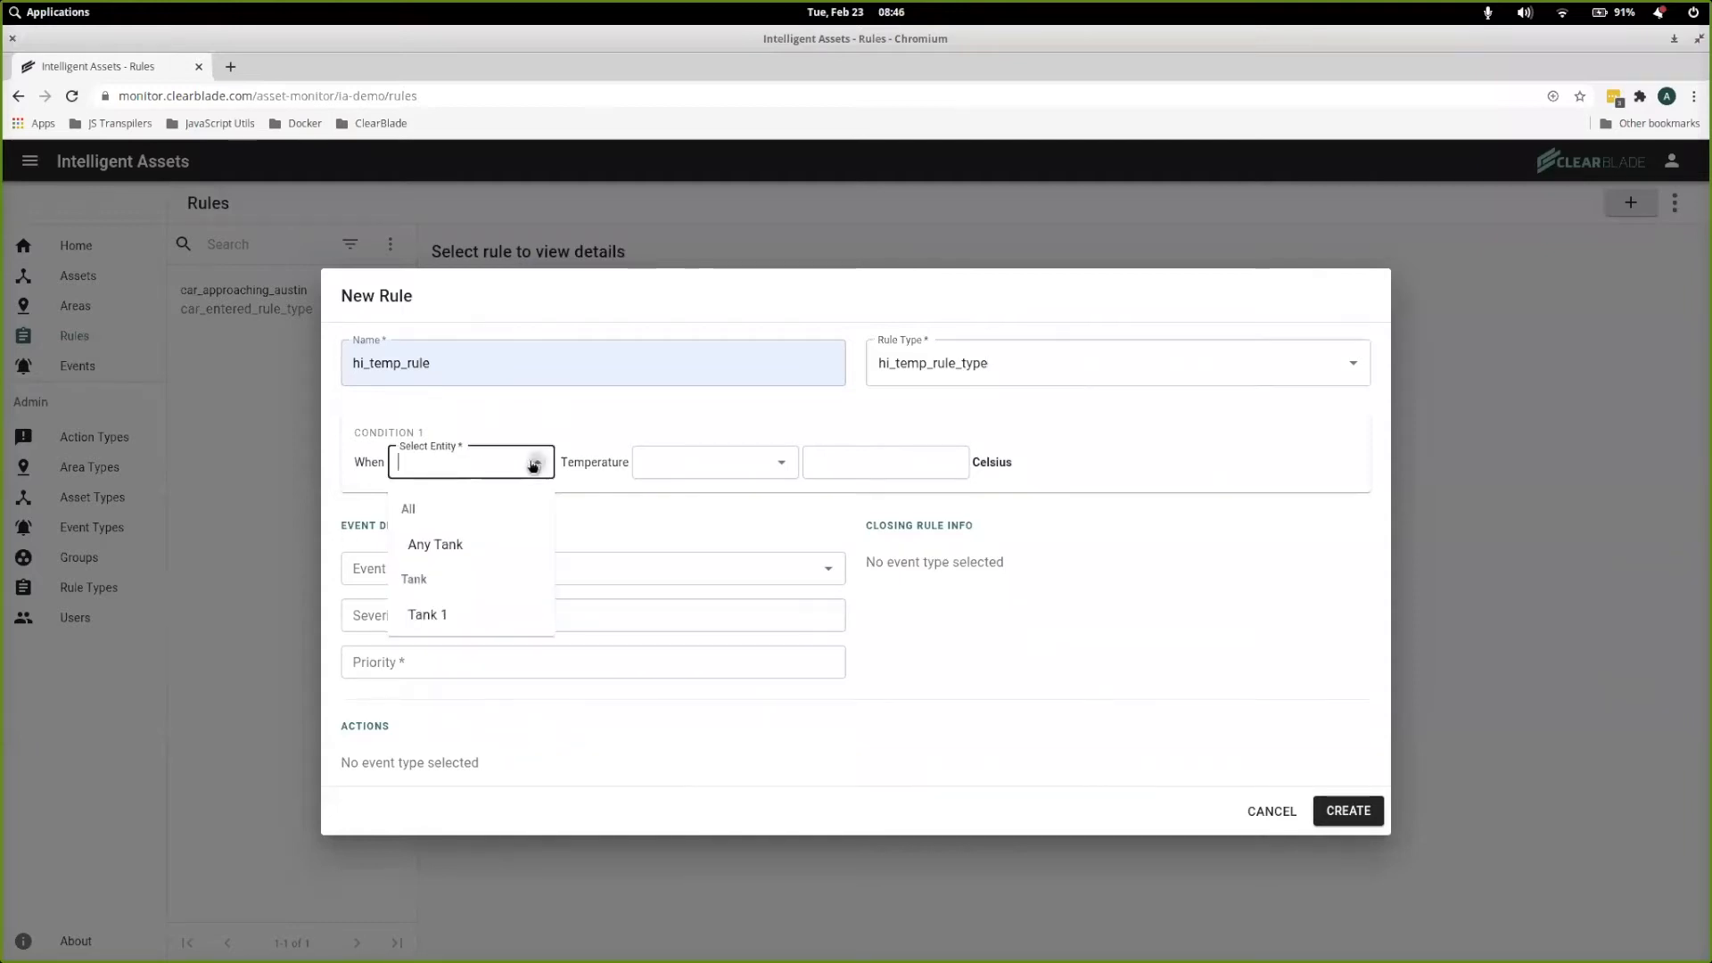
{"action": "left_click", "coordinate": [433, 545]}
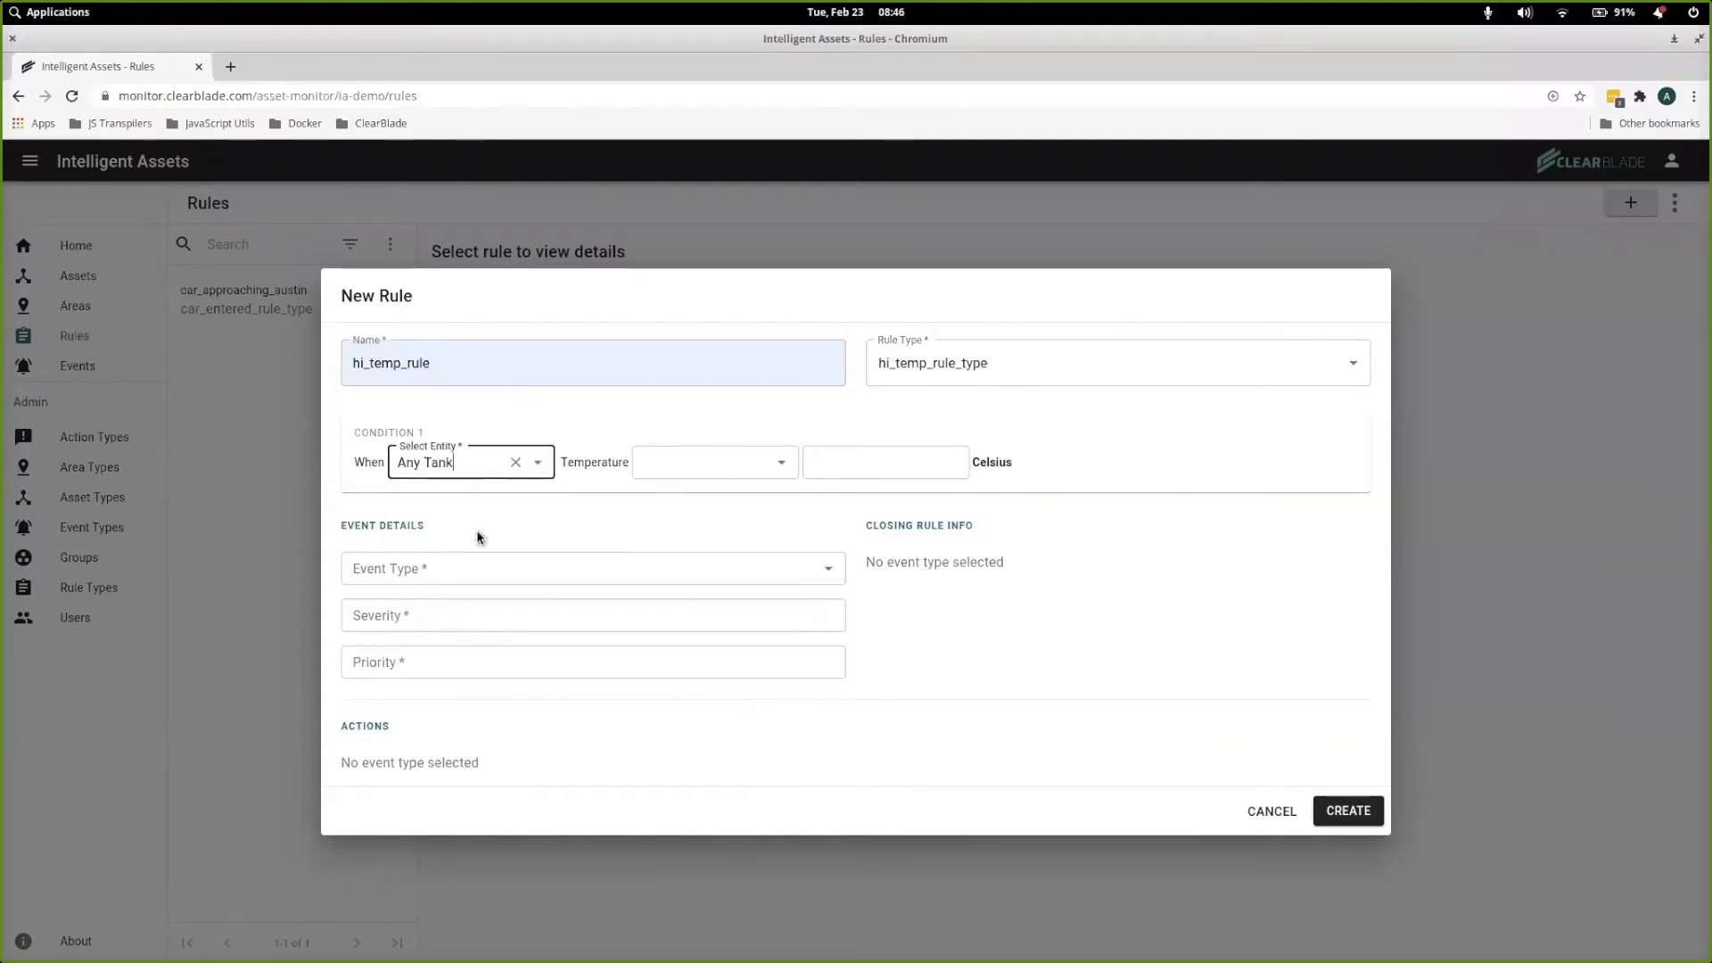
{"action": "left_click", "coordinate": [786, 468]}
{"action": "left_click", "coordinate": [711, 504]}
{"action": "left_click", "coordinate": [872, 462]}
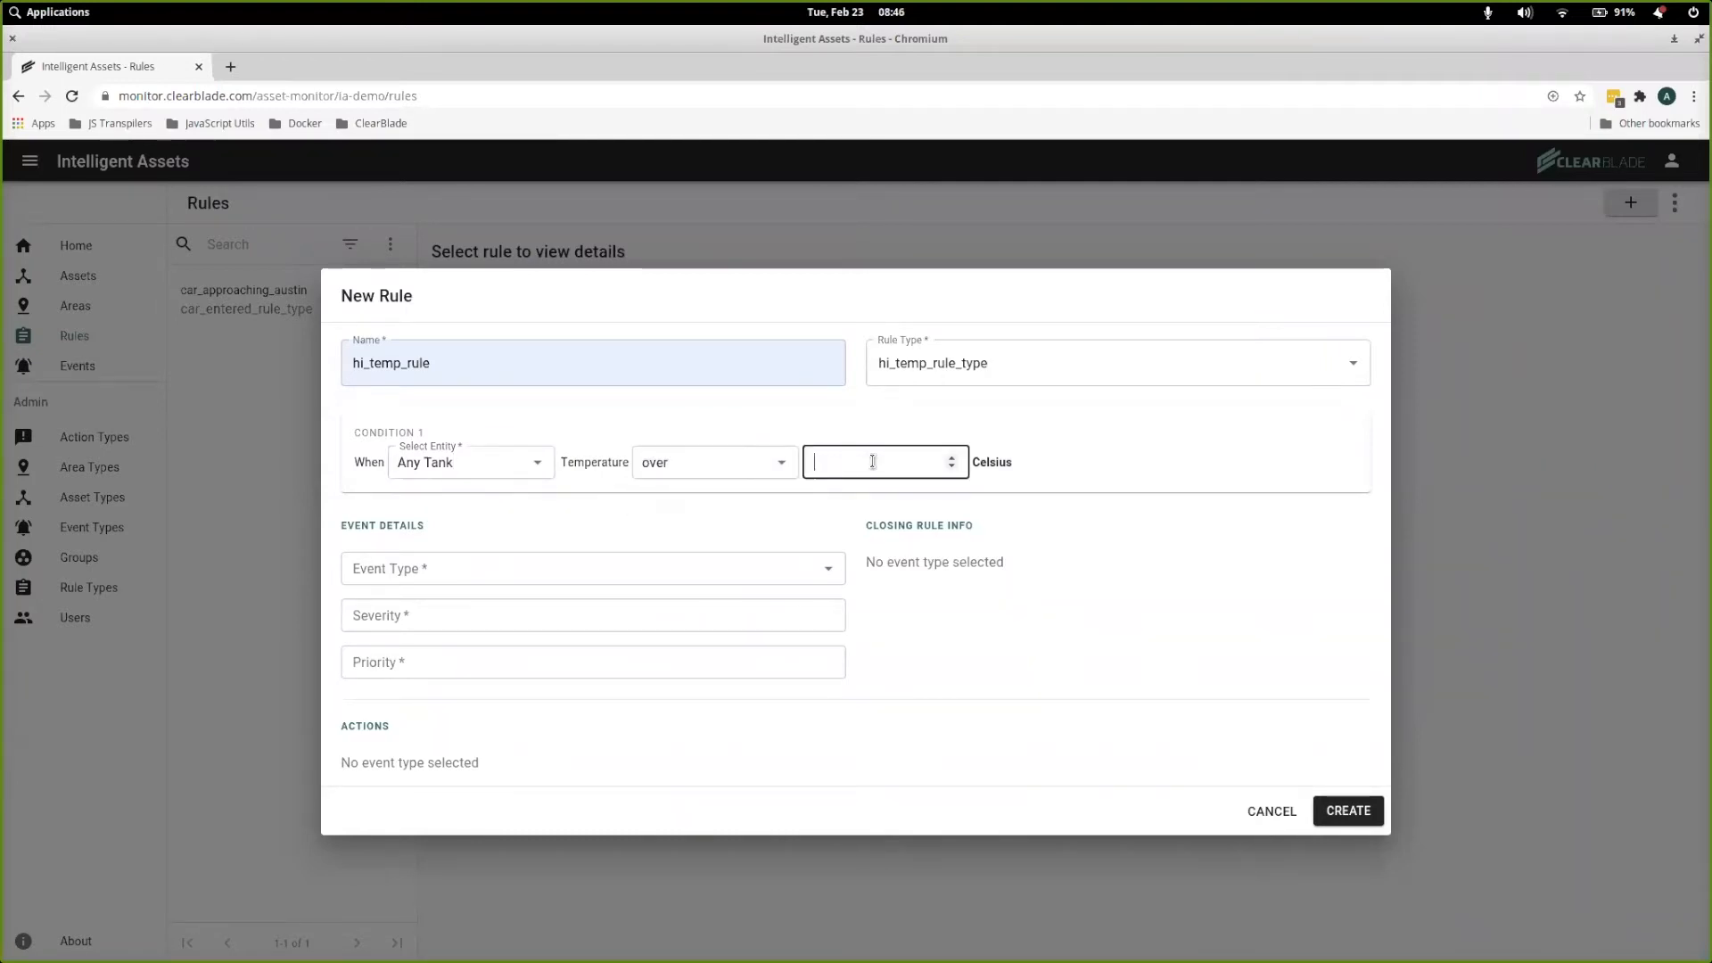
{"action": "type", "text": "40"}
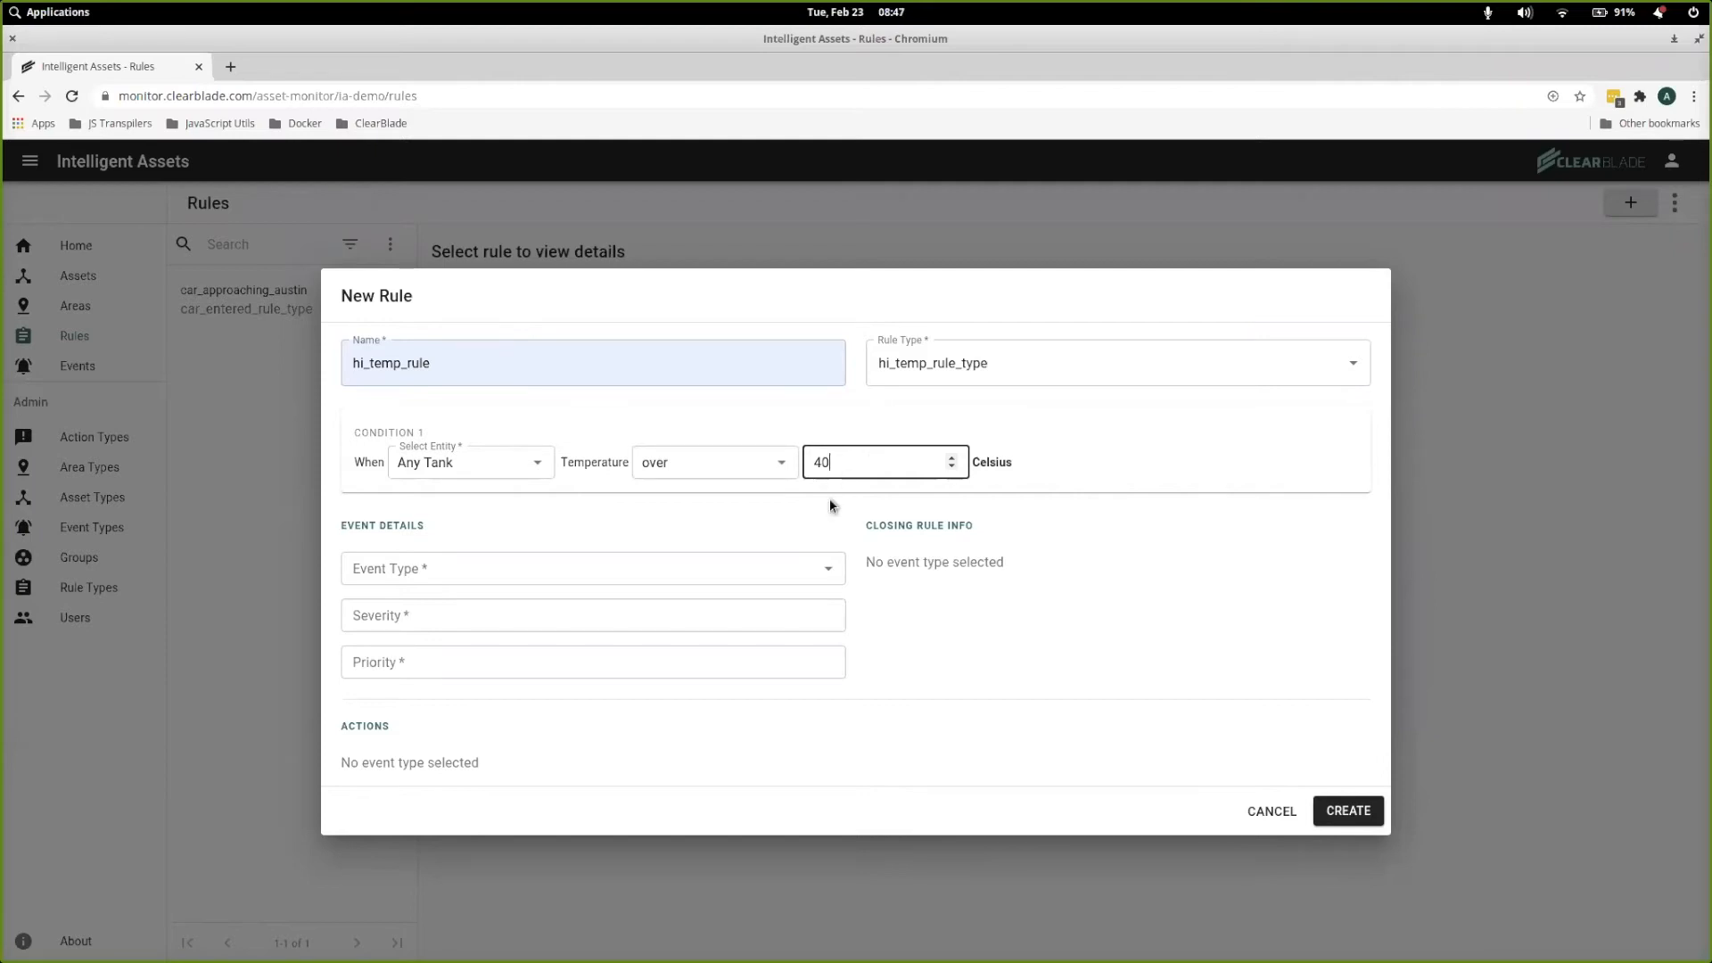
{"action": "left_click", "coordinate": [829, 568]}
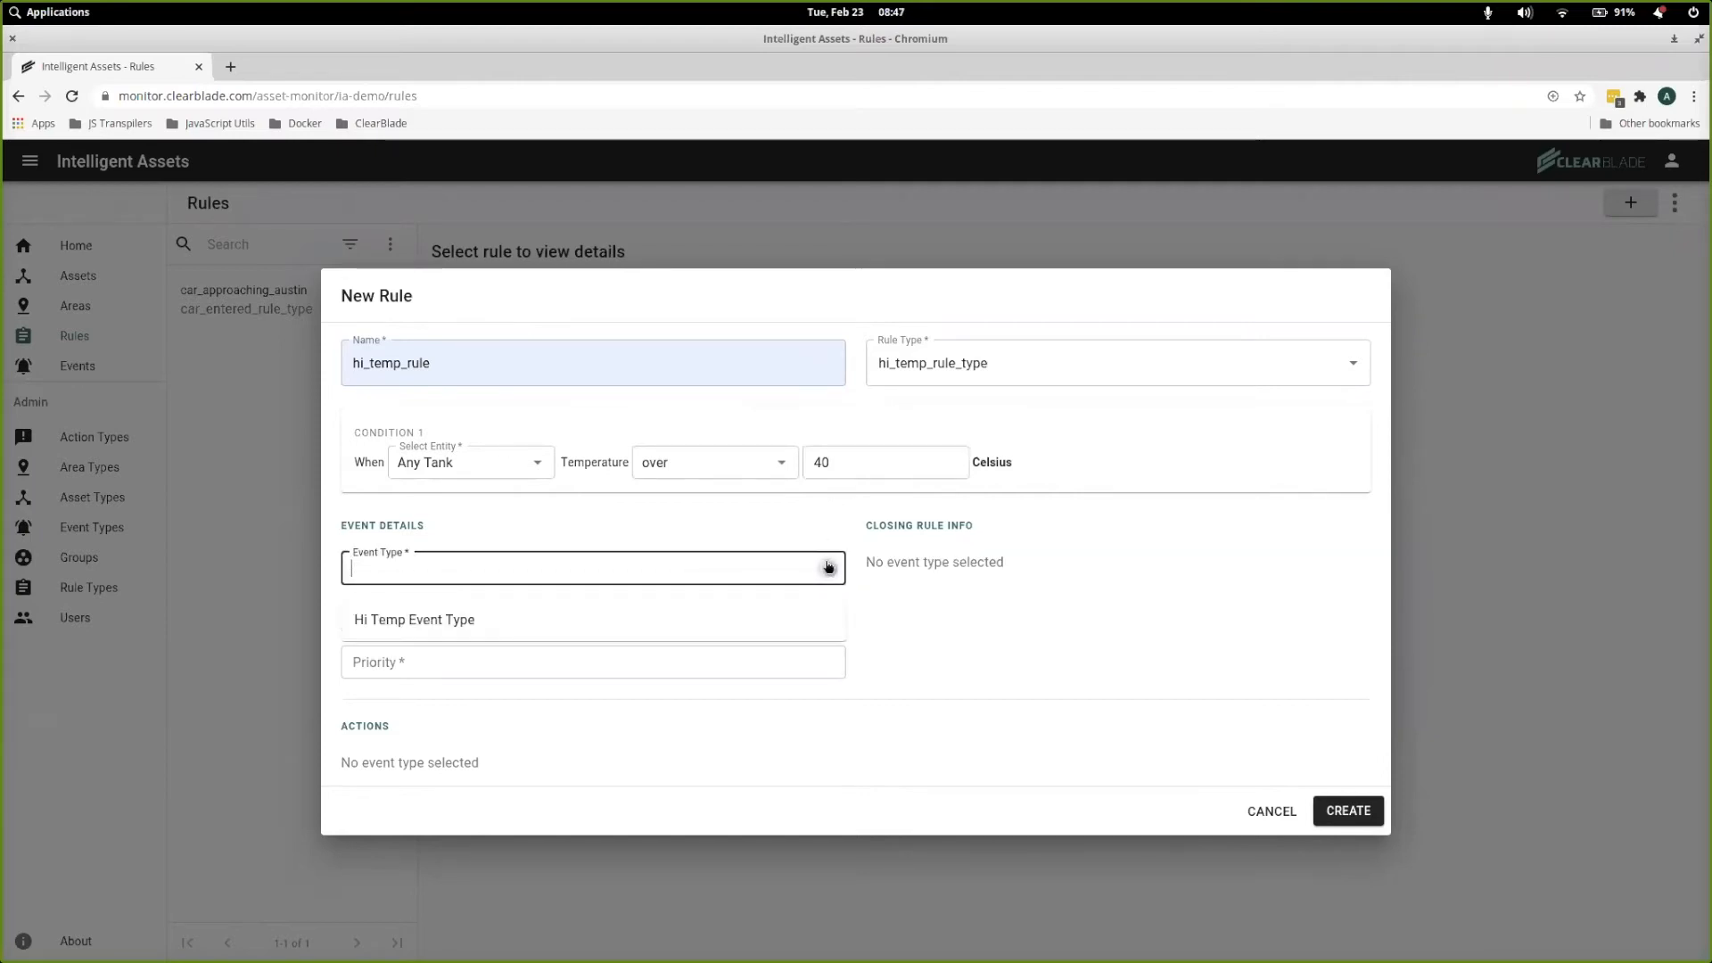
{"action": "left_click", "coordinate": [633, 615]}
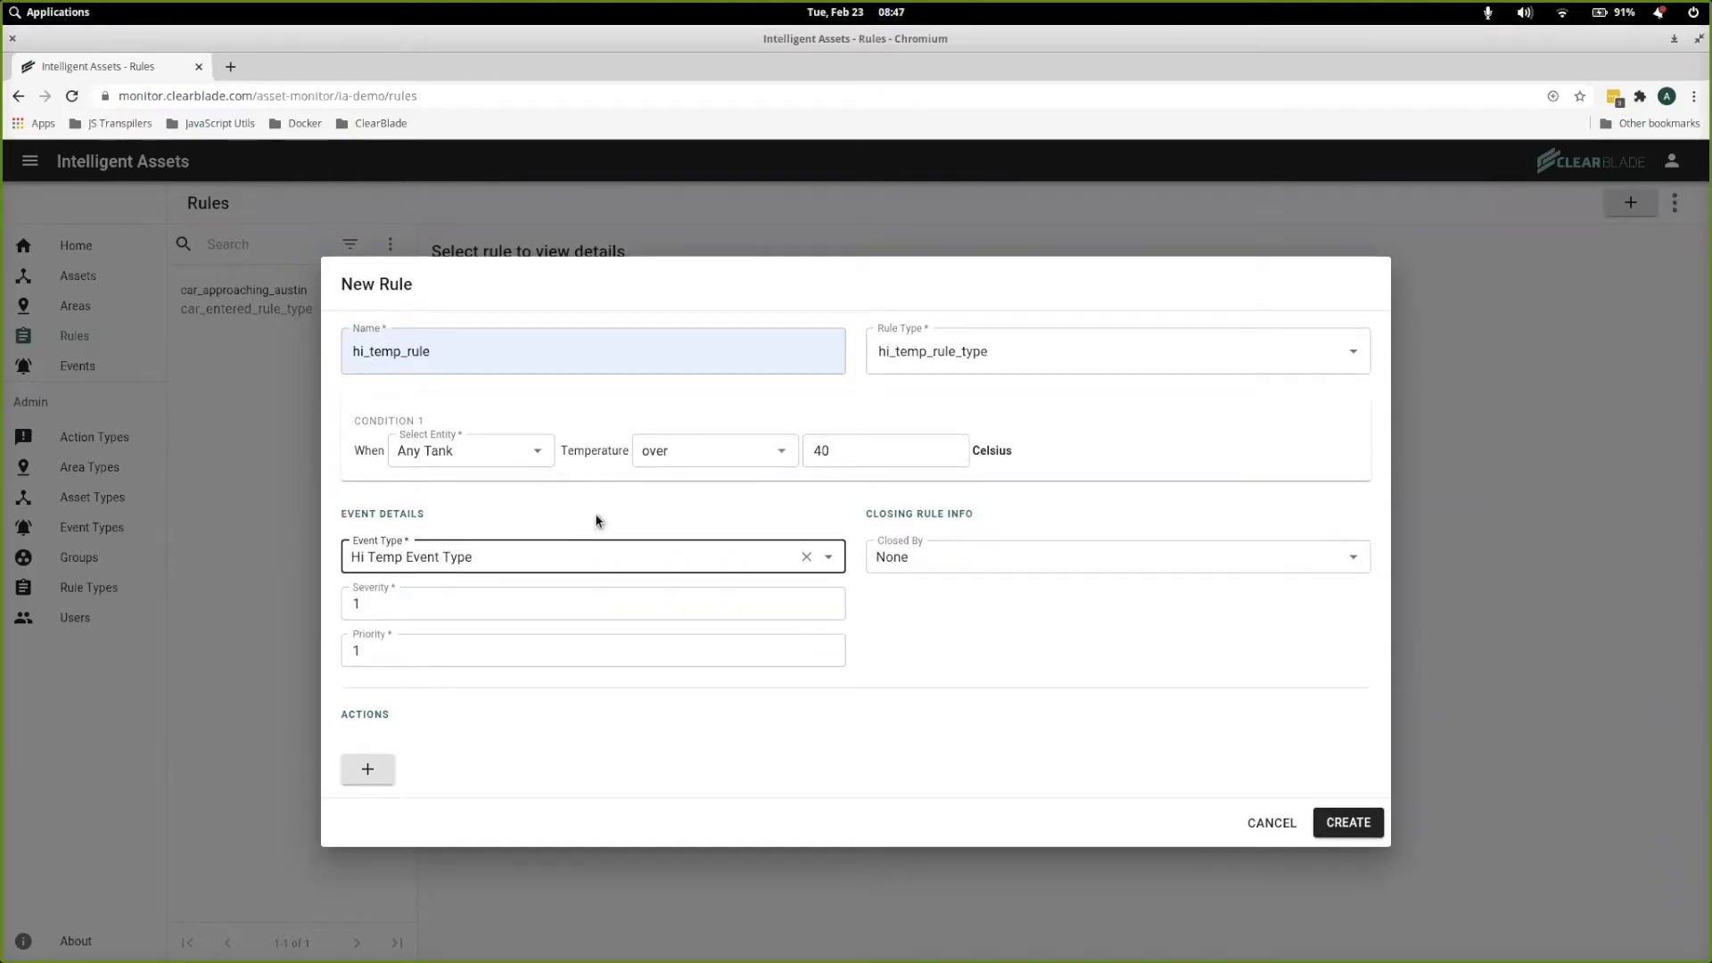
Add a Send Email action to the rule, filling in the suggested send-email action name and the recipient's e-mail address
{"action": "left_click", "coordinate": [367, 769]}
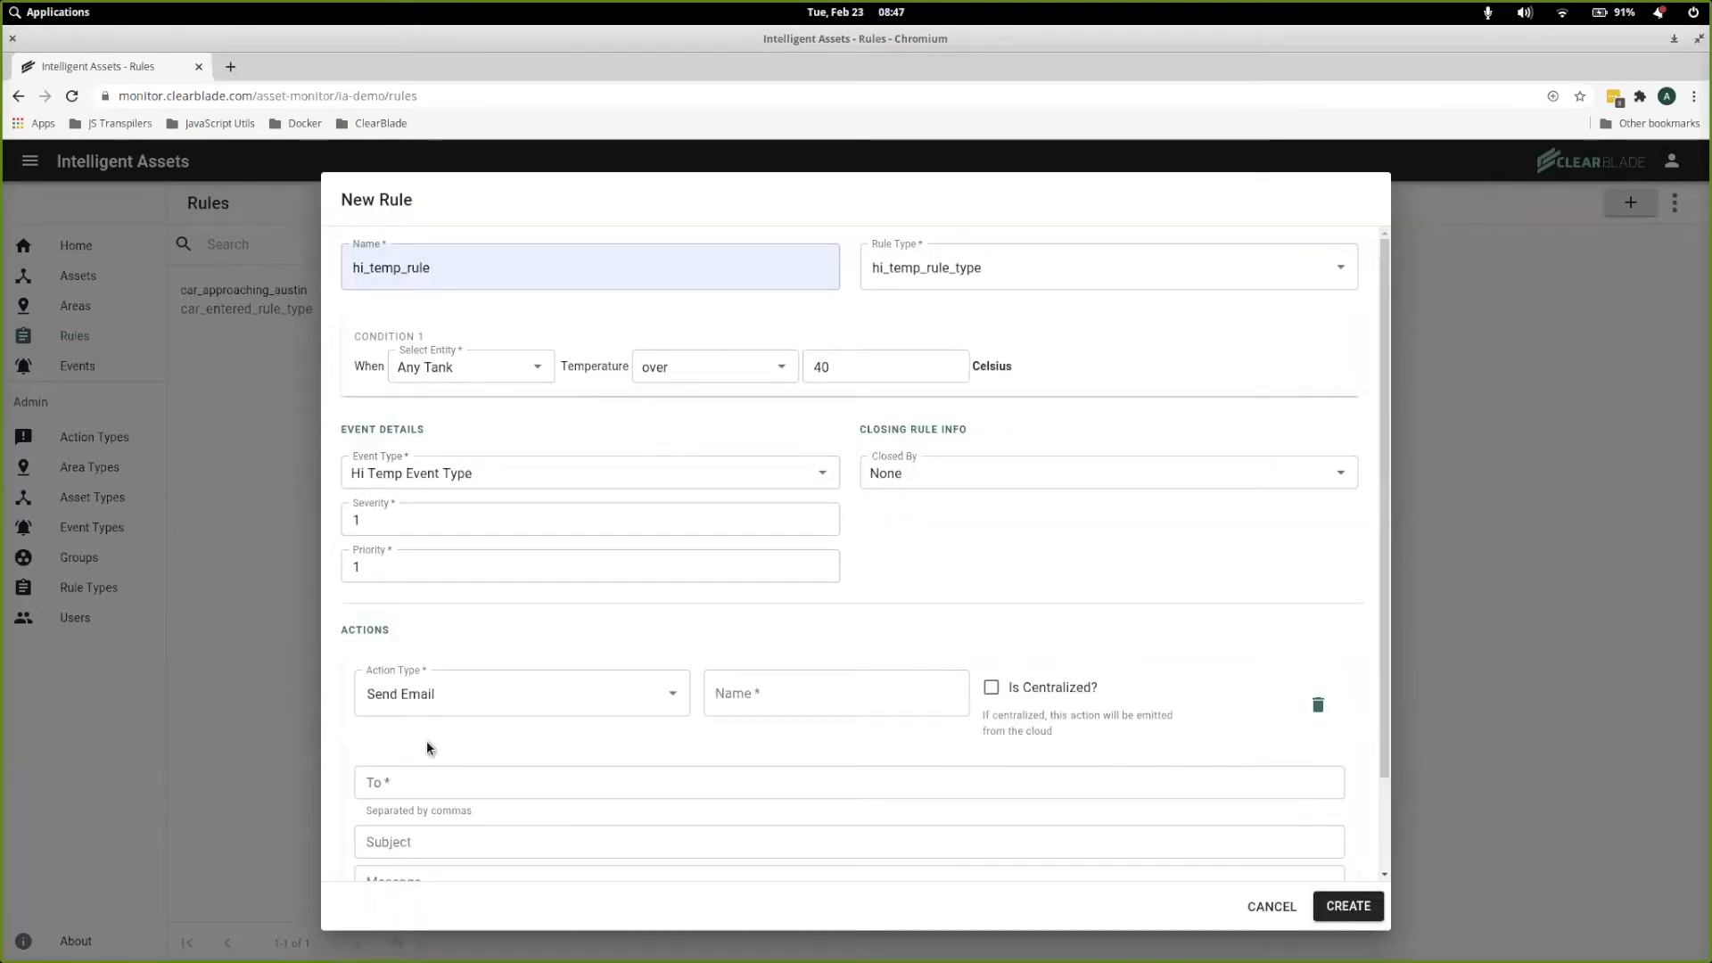
{"action": "left_click", "coordinate": [760, 698]}
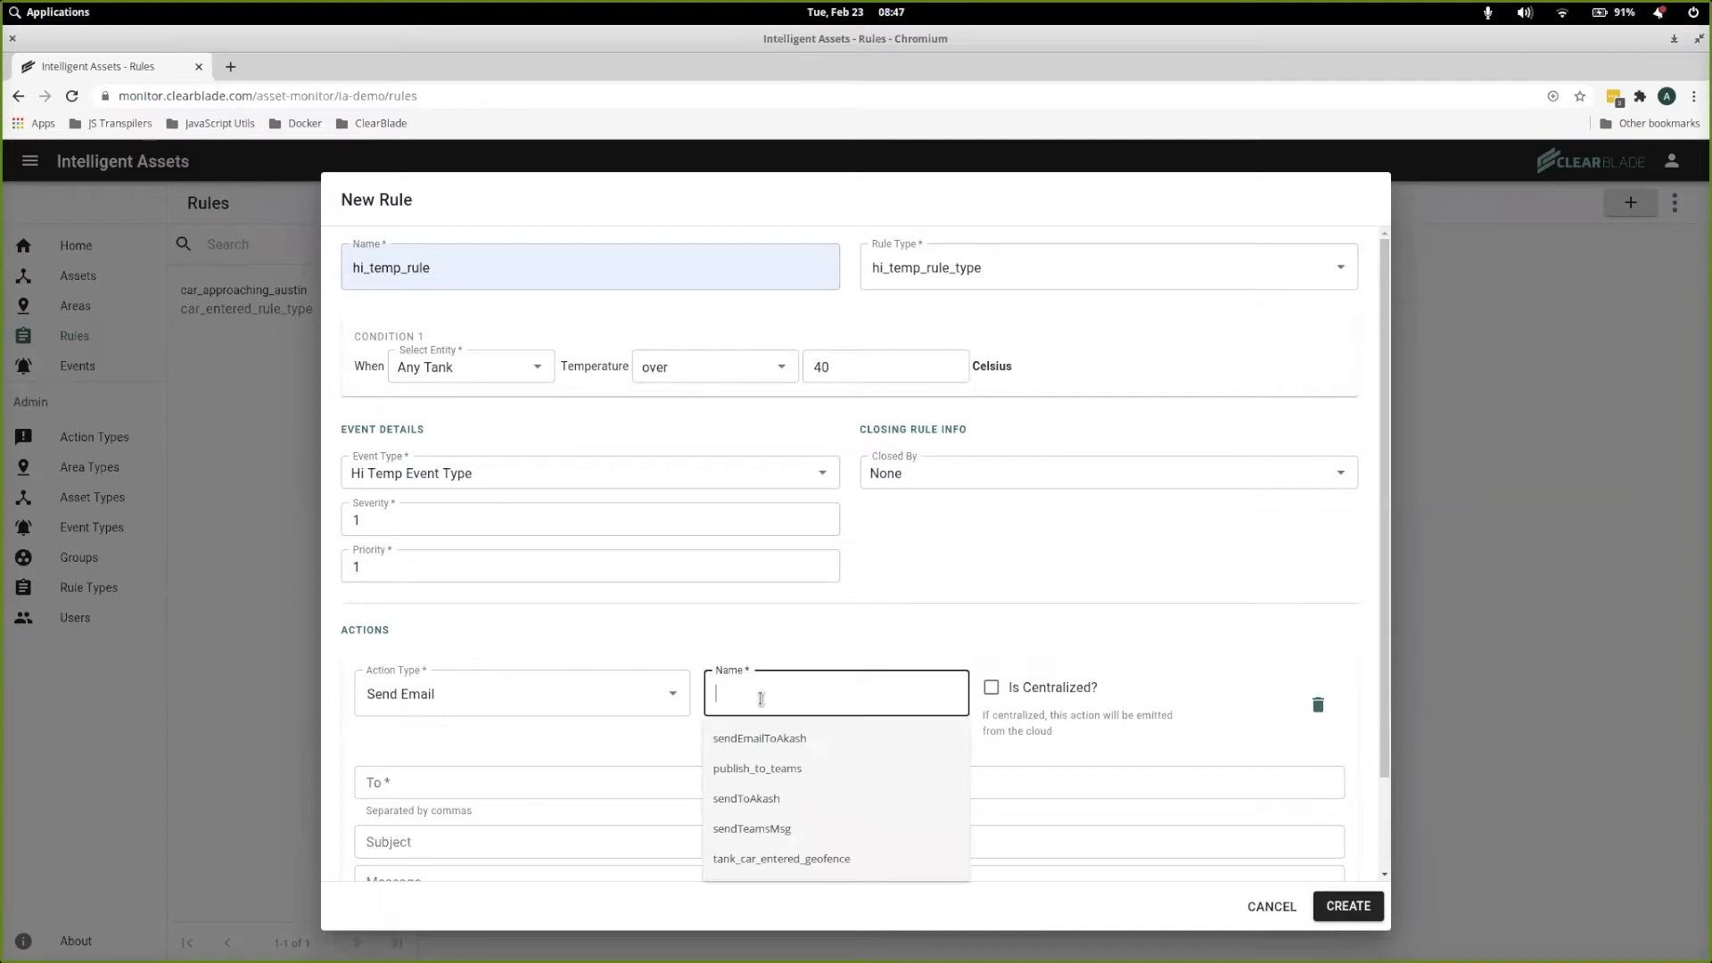
{"action": "left_click", "coordinate": [758, 745]}
{"action": "left_click", "coordinate": [635, 774]}
{"action": "left_click", "coordinate": [485, 817]}
Give the e-mail the subject "Temperature too high!" and the message "Too hot!!!", and create the rule
{"action": "scroll", "coordinate": [575, 711], "scroll_direction": "down", "scroll_amount": 3}
{"action": "left_click", "coordinate": [501, 730]}
{"action": "type", "text": "Temp"}
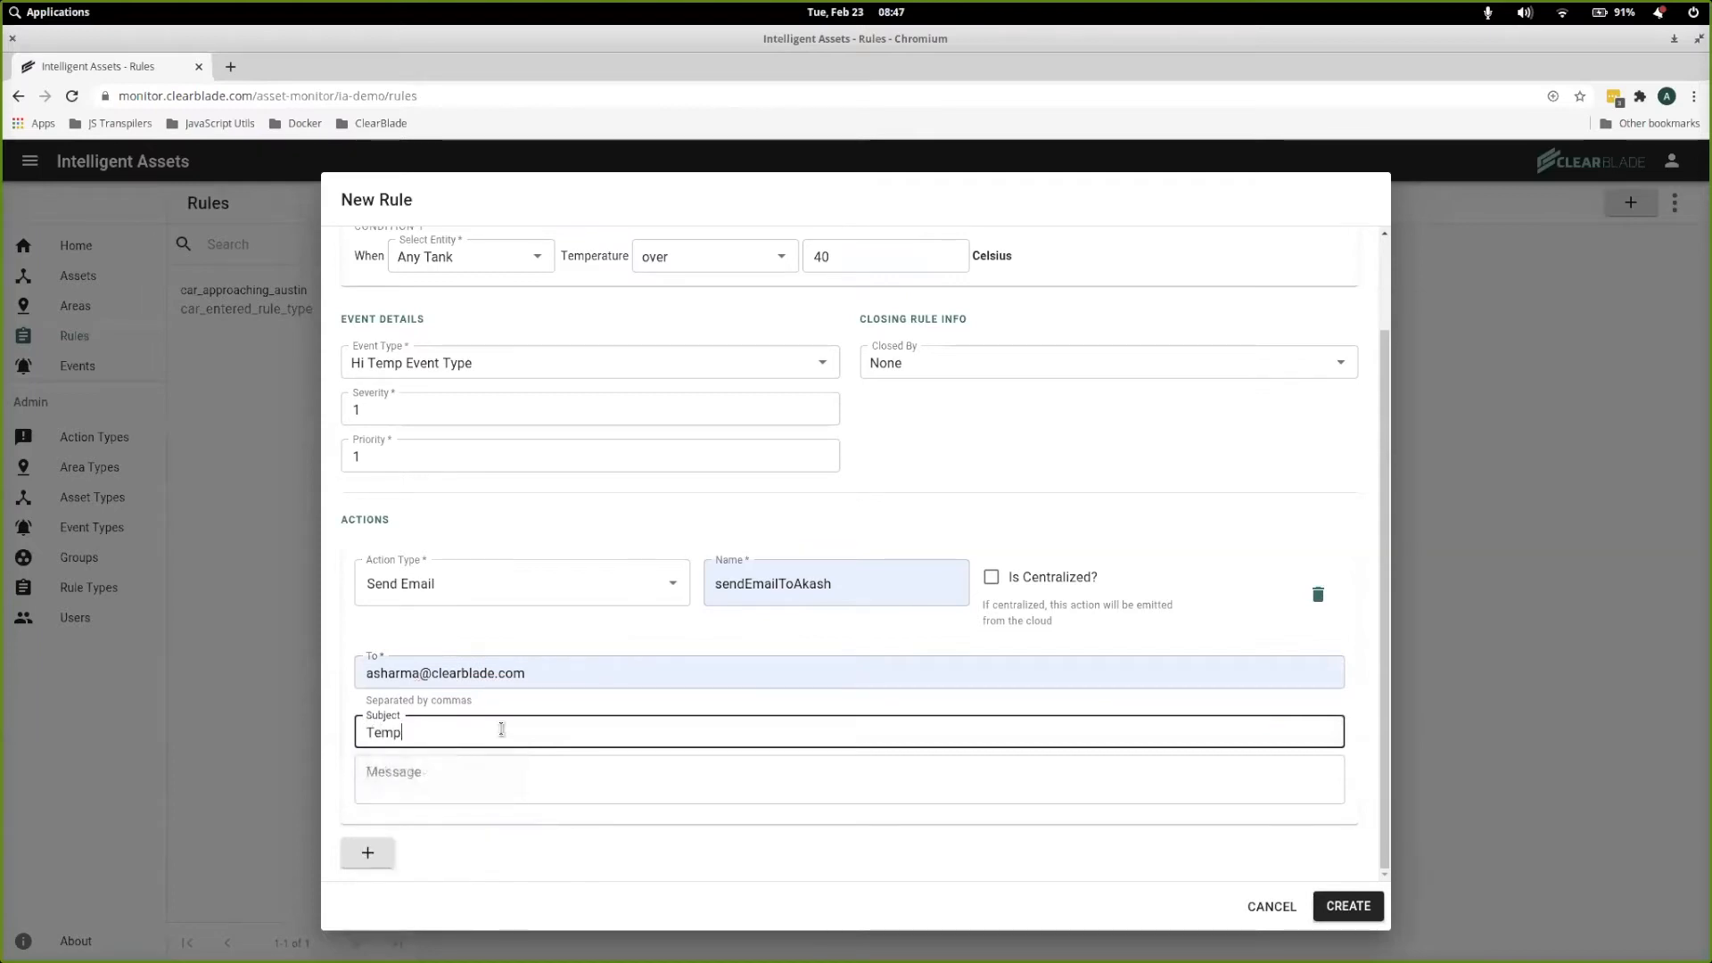
{"action": "type", "text": "erature too high"}
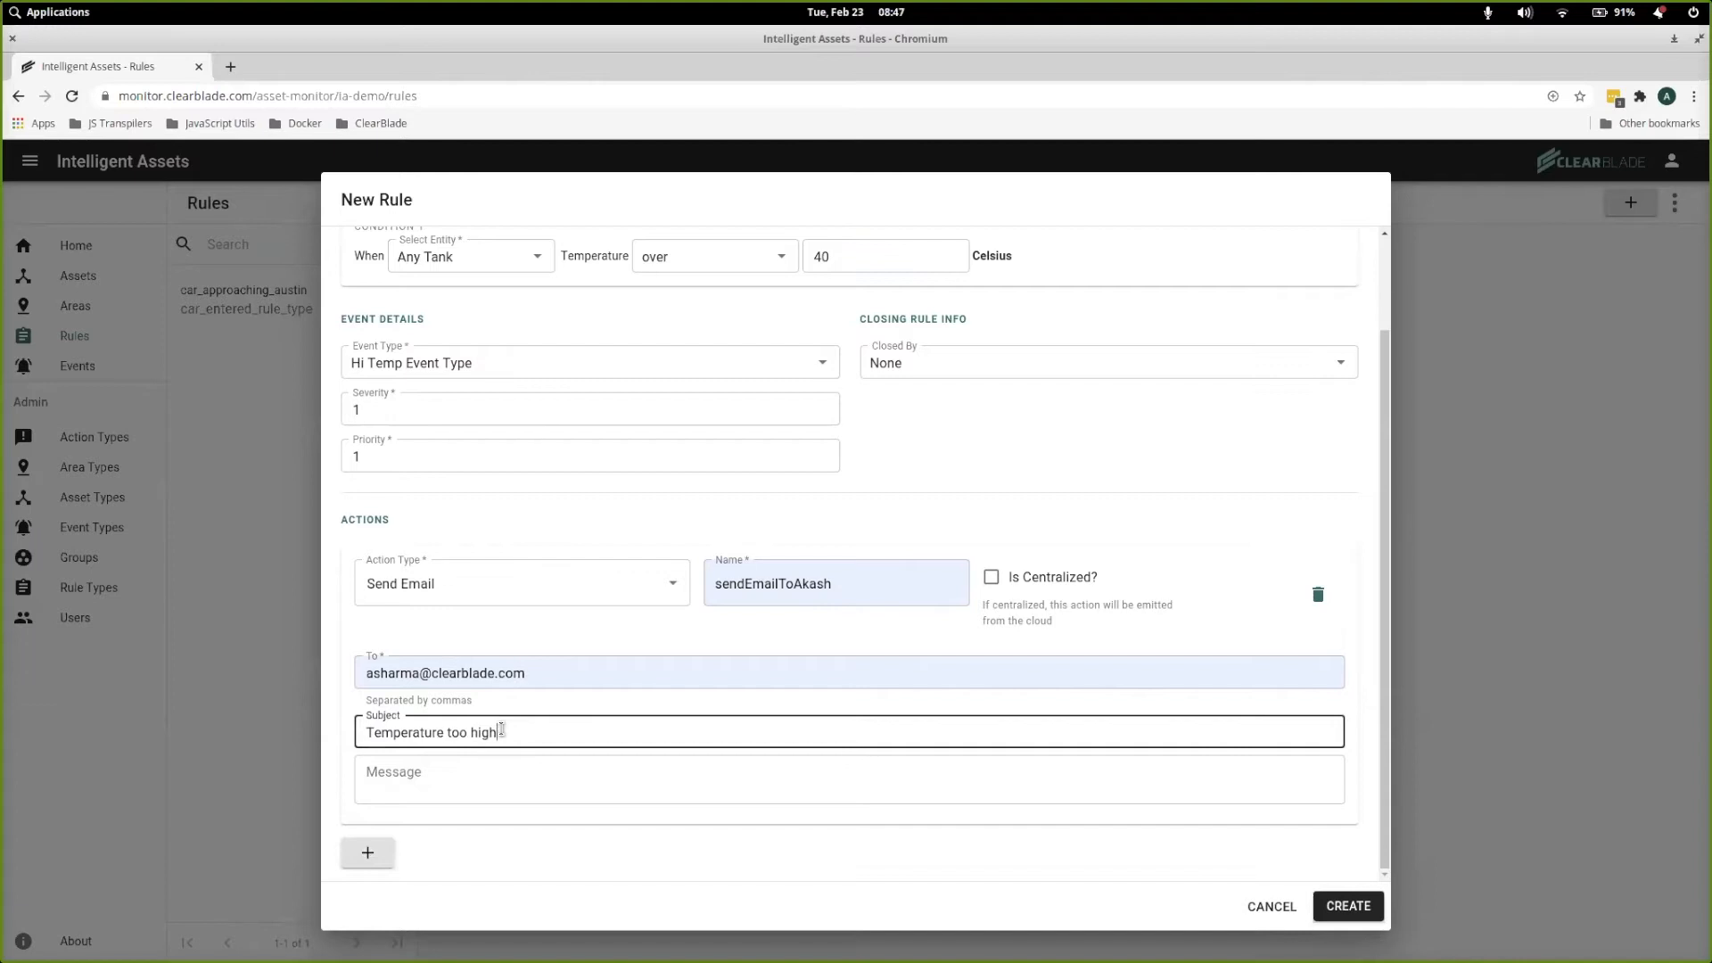
{"action": "type", "text": "!"}
{"action": "left_click", "coordinate": [507, 776]}
{"action": "type", "text": "Too hot"}
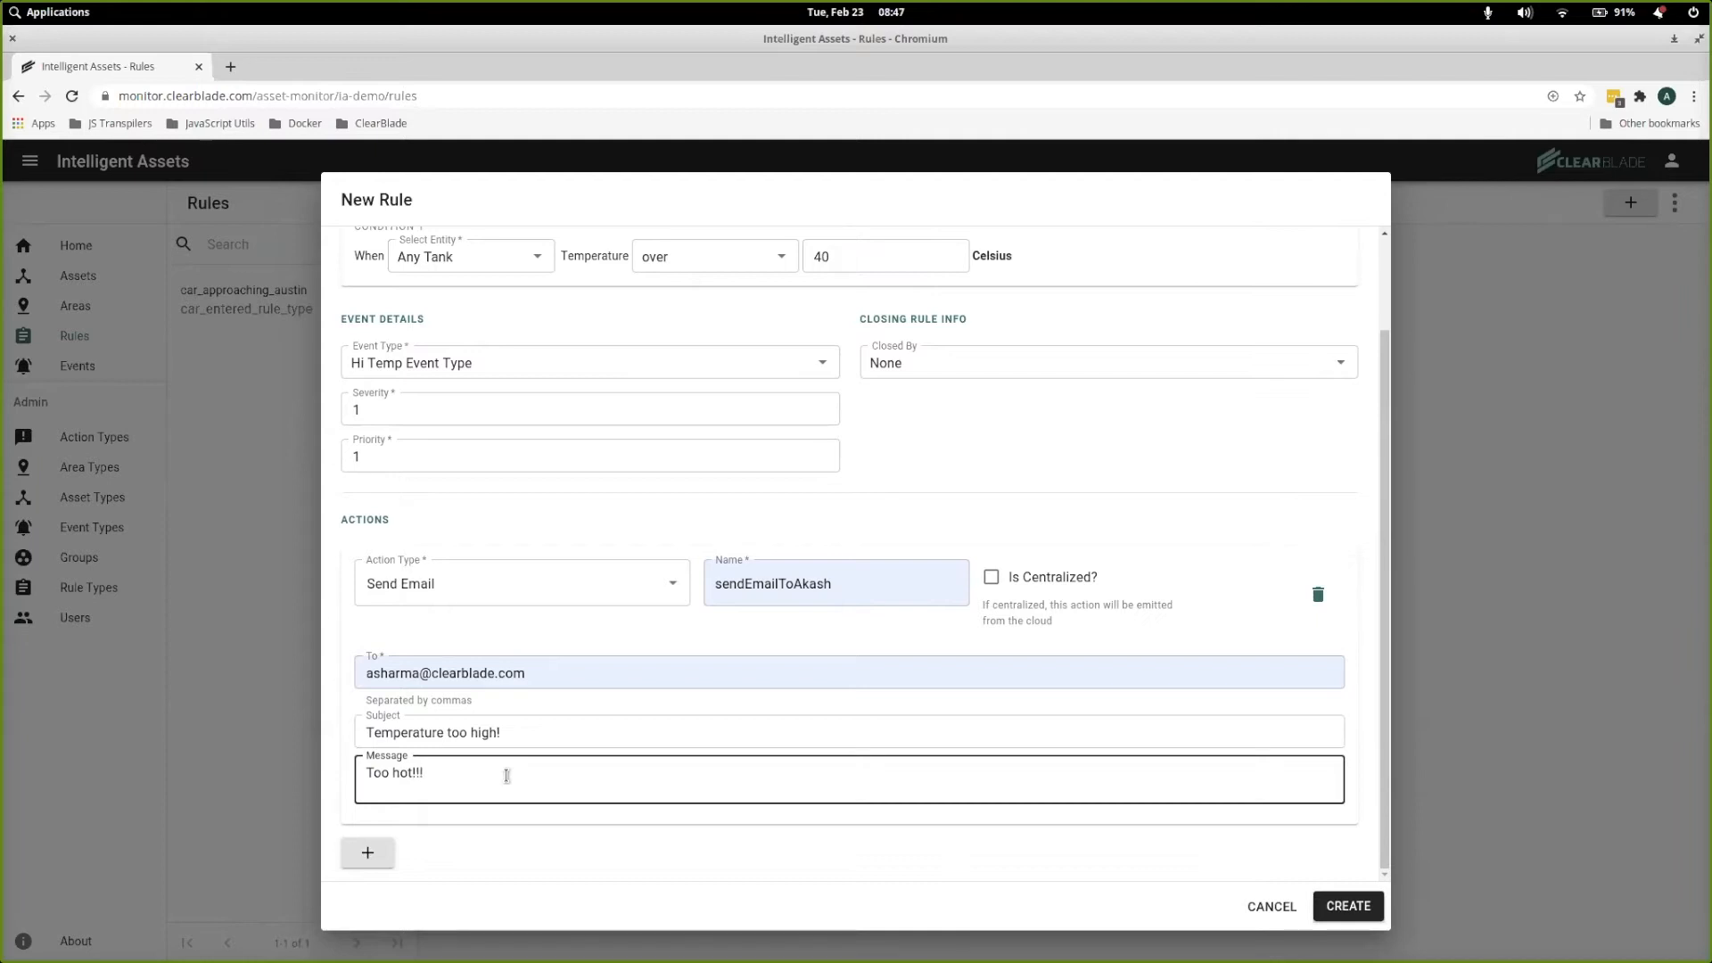
{"action": "left_click", "coordinate": [1346, 907]}
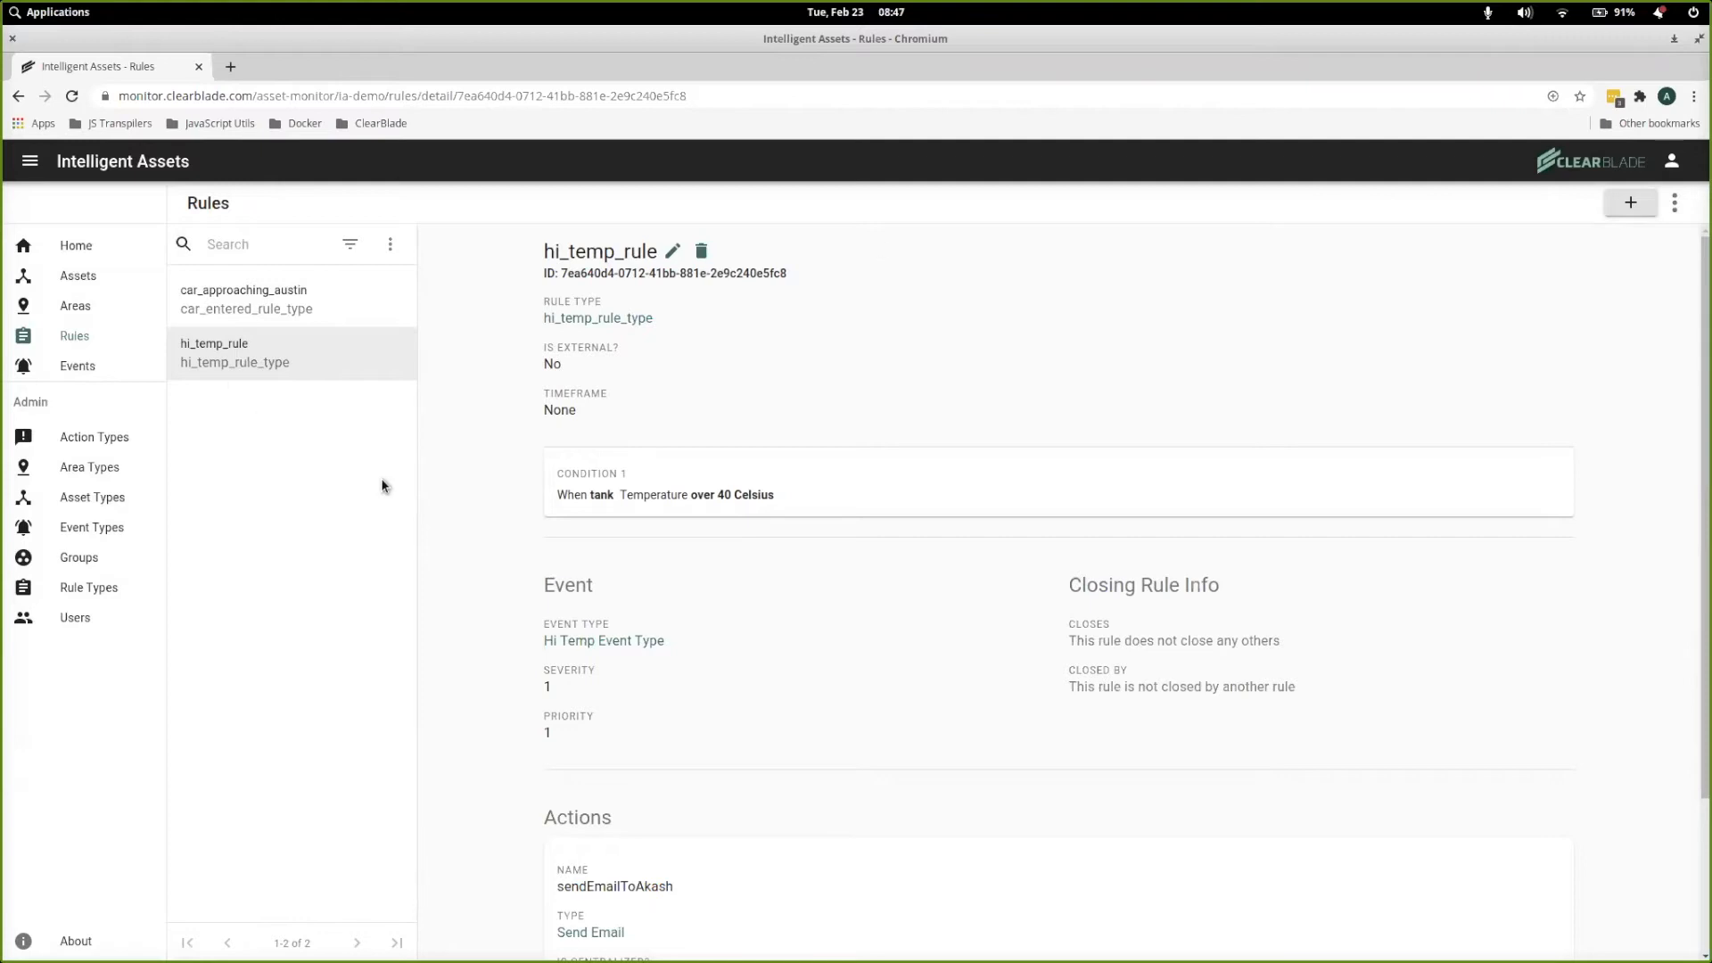
Start another new rule named not_hi_temp_rule using the rule type not_hi_temp_rule_type
{"action": "left_click", "coordinate": [1626, 201]}
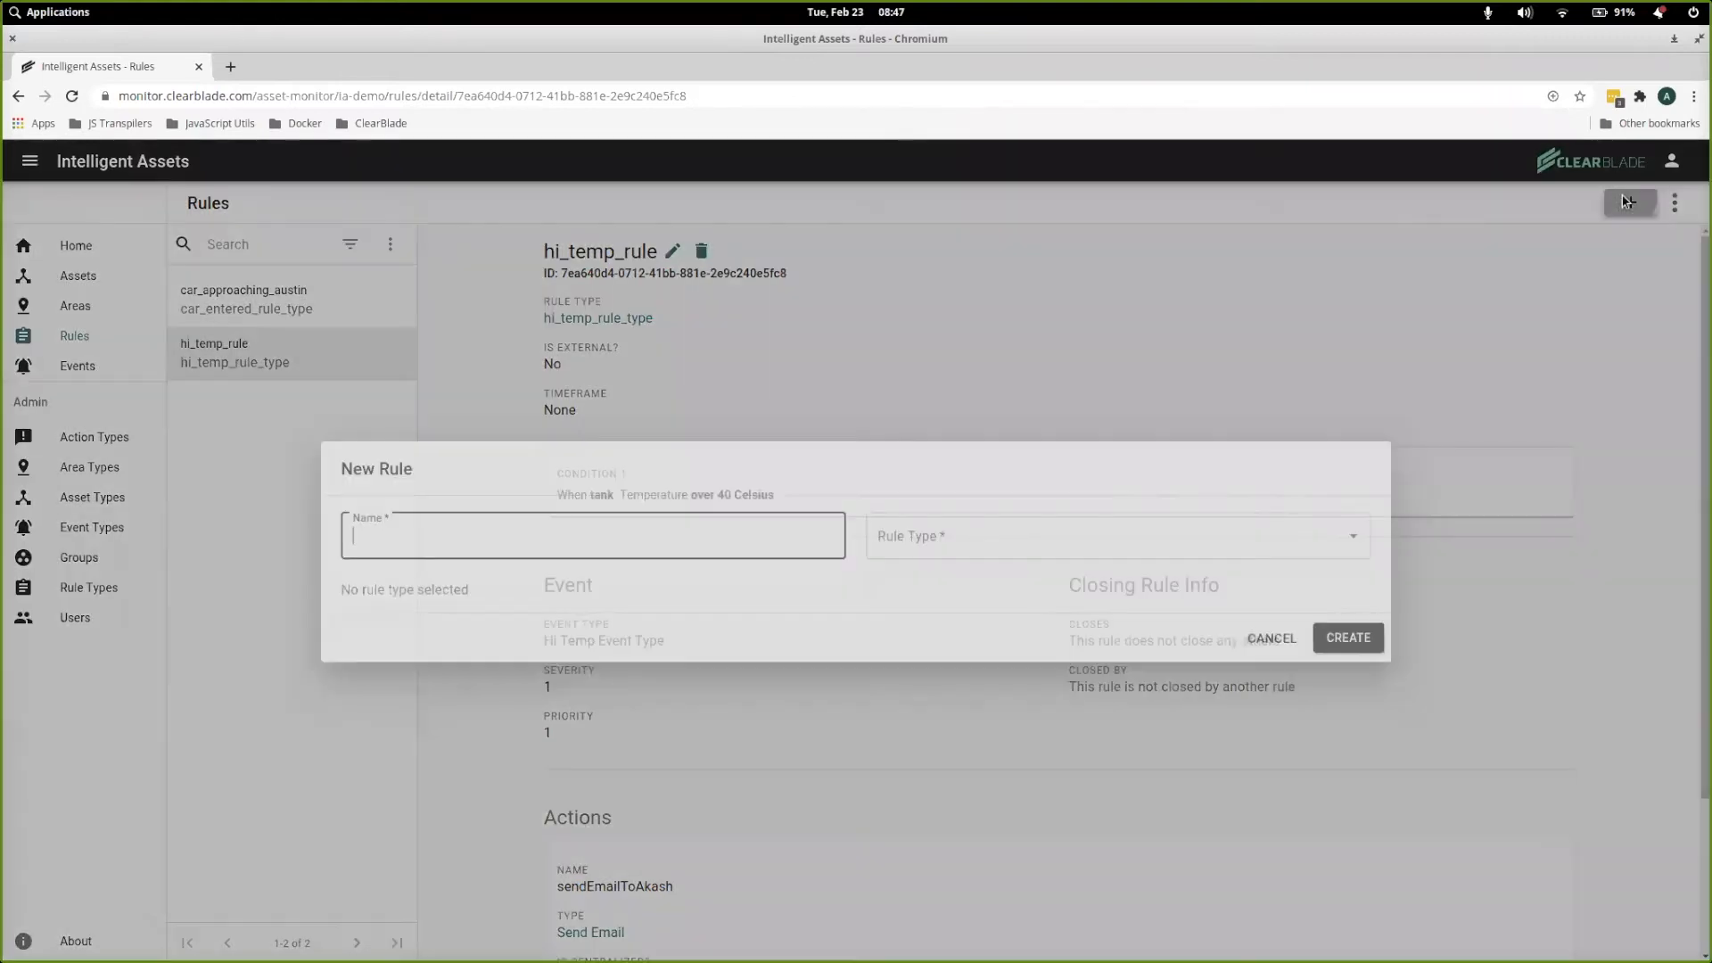
{"action": "left_click", "coordinate": [548, 532]}
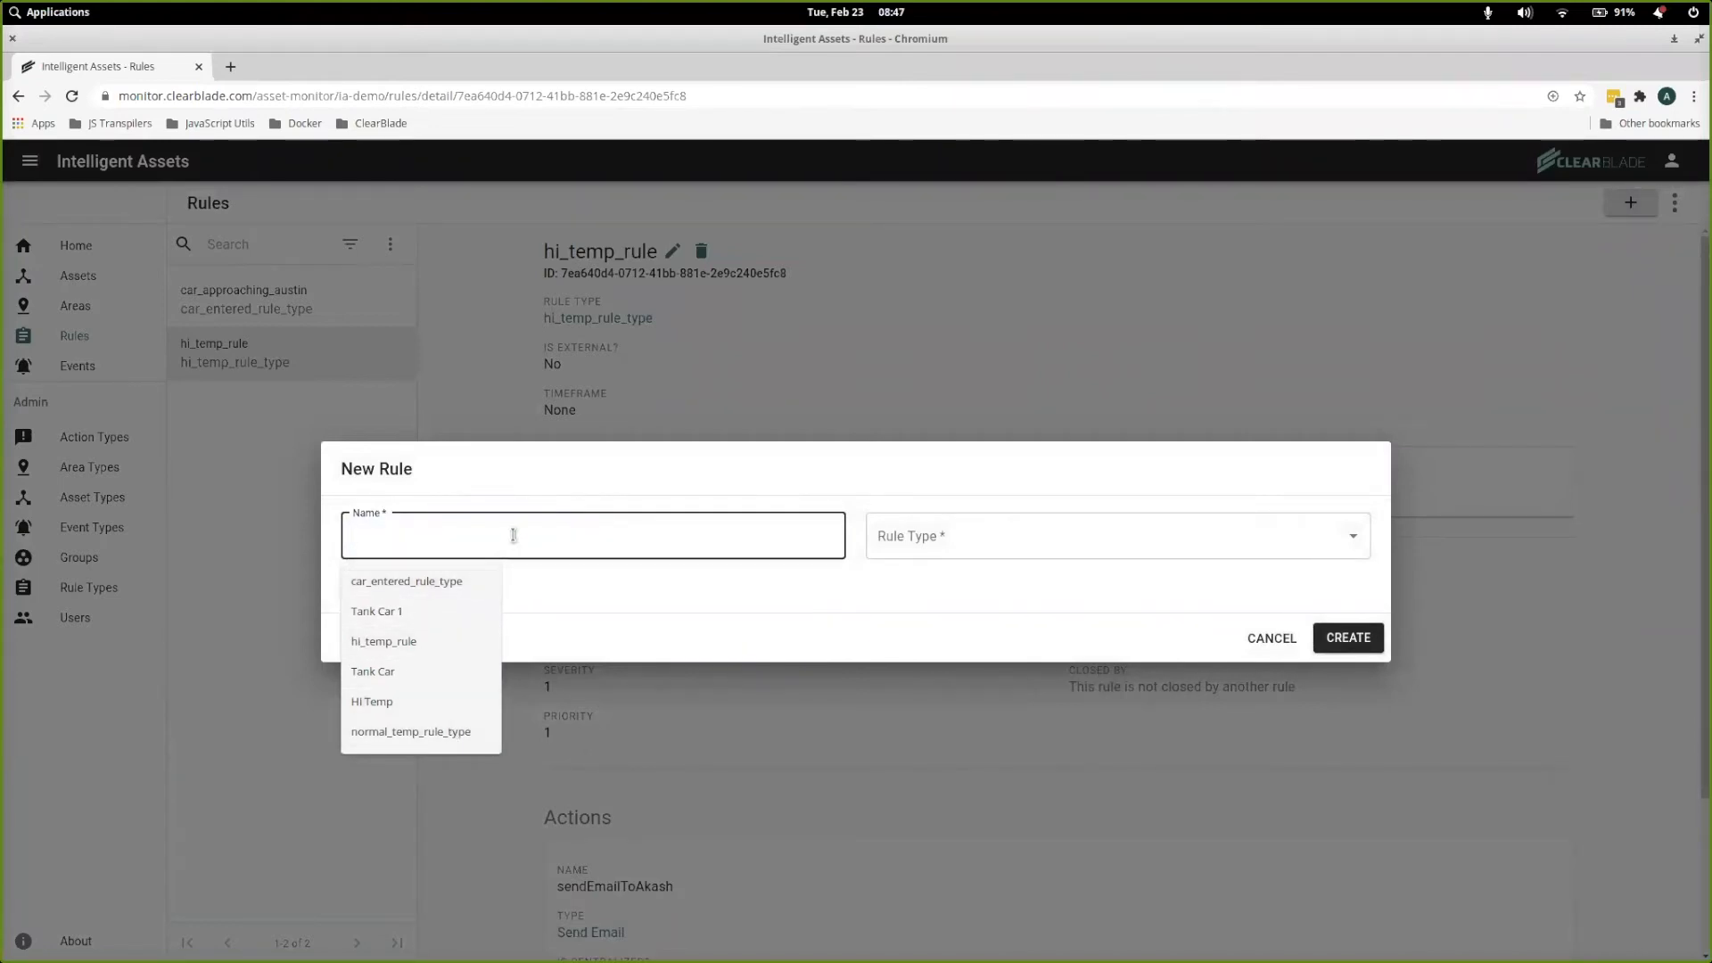
{"action": "type", "text": "not_hi"}
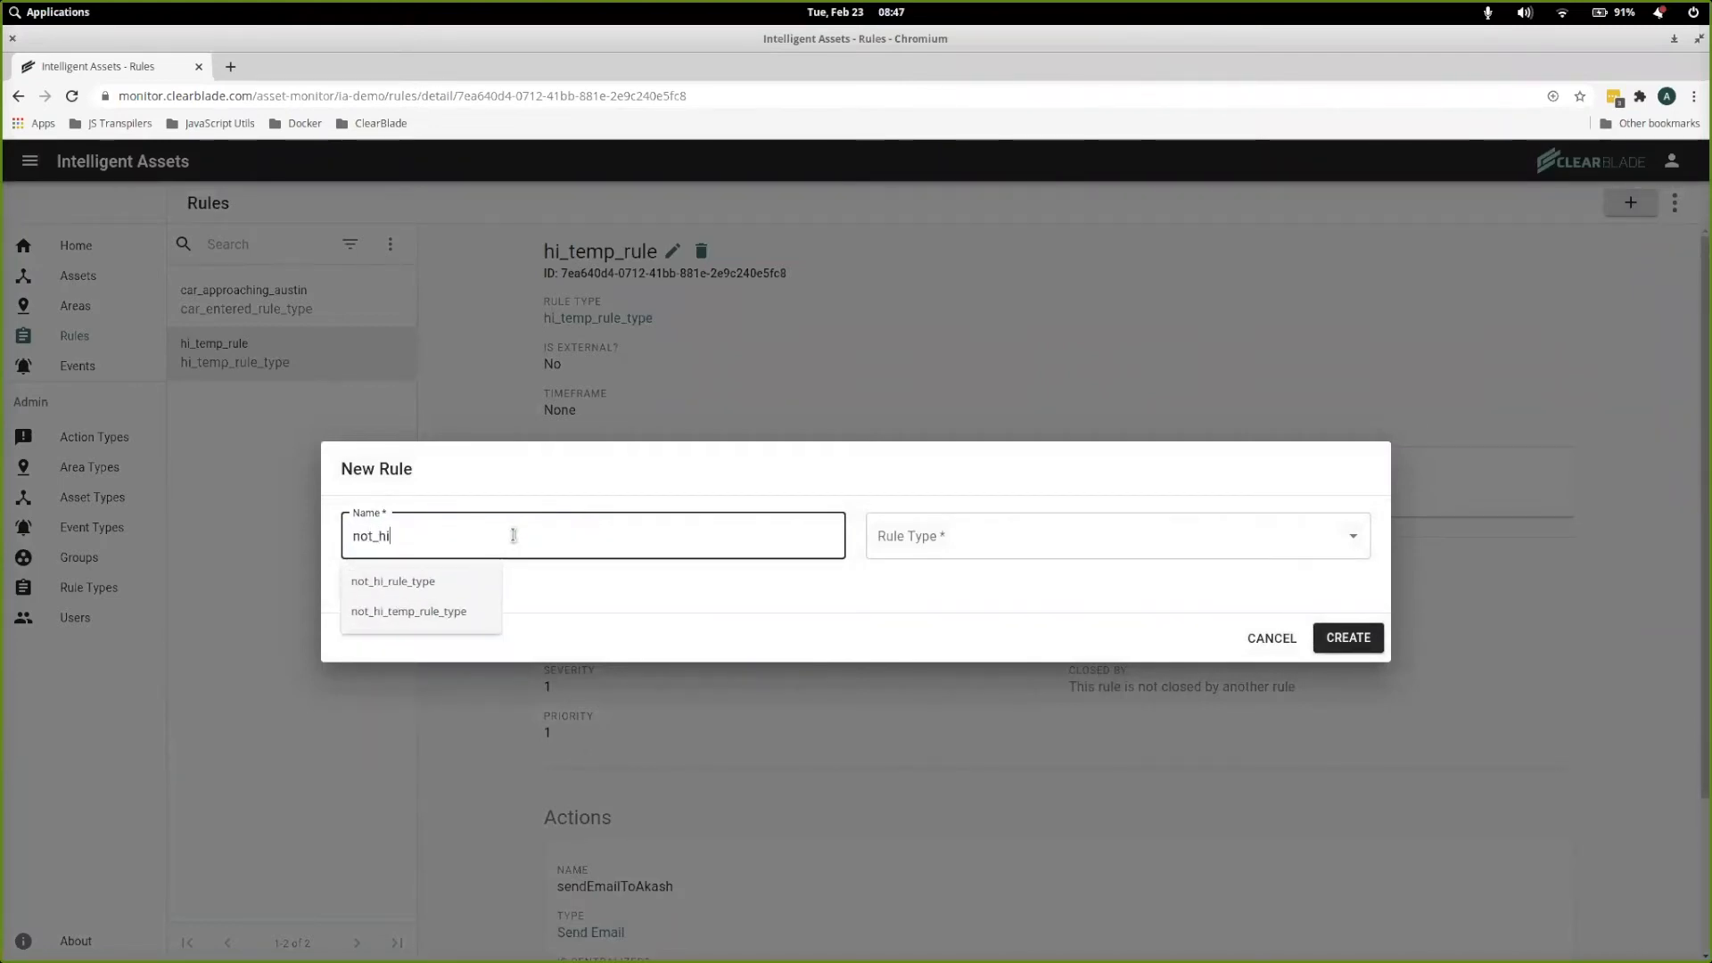
{"action": "type", "text": "_temp"}
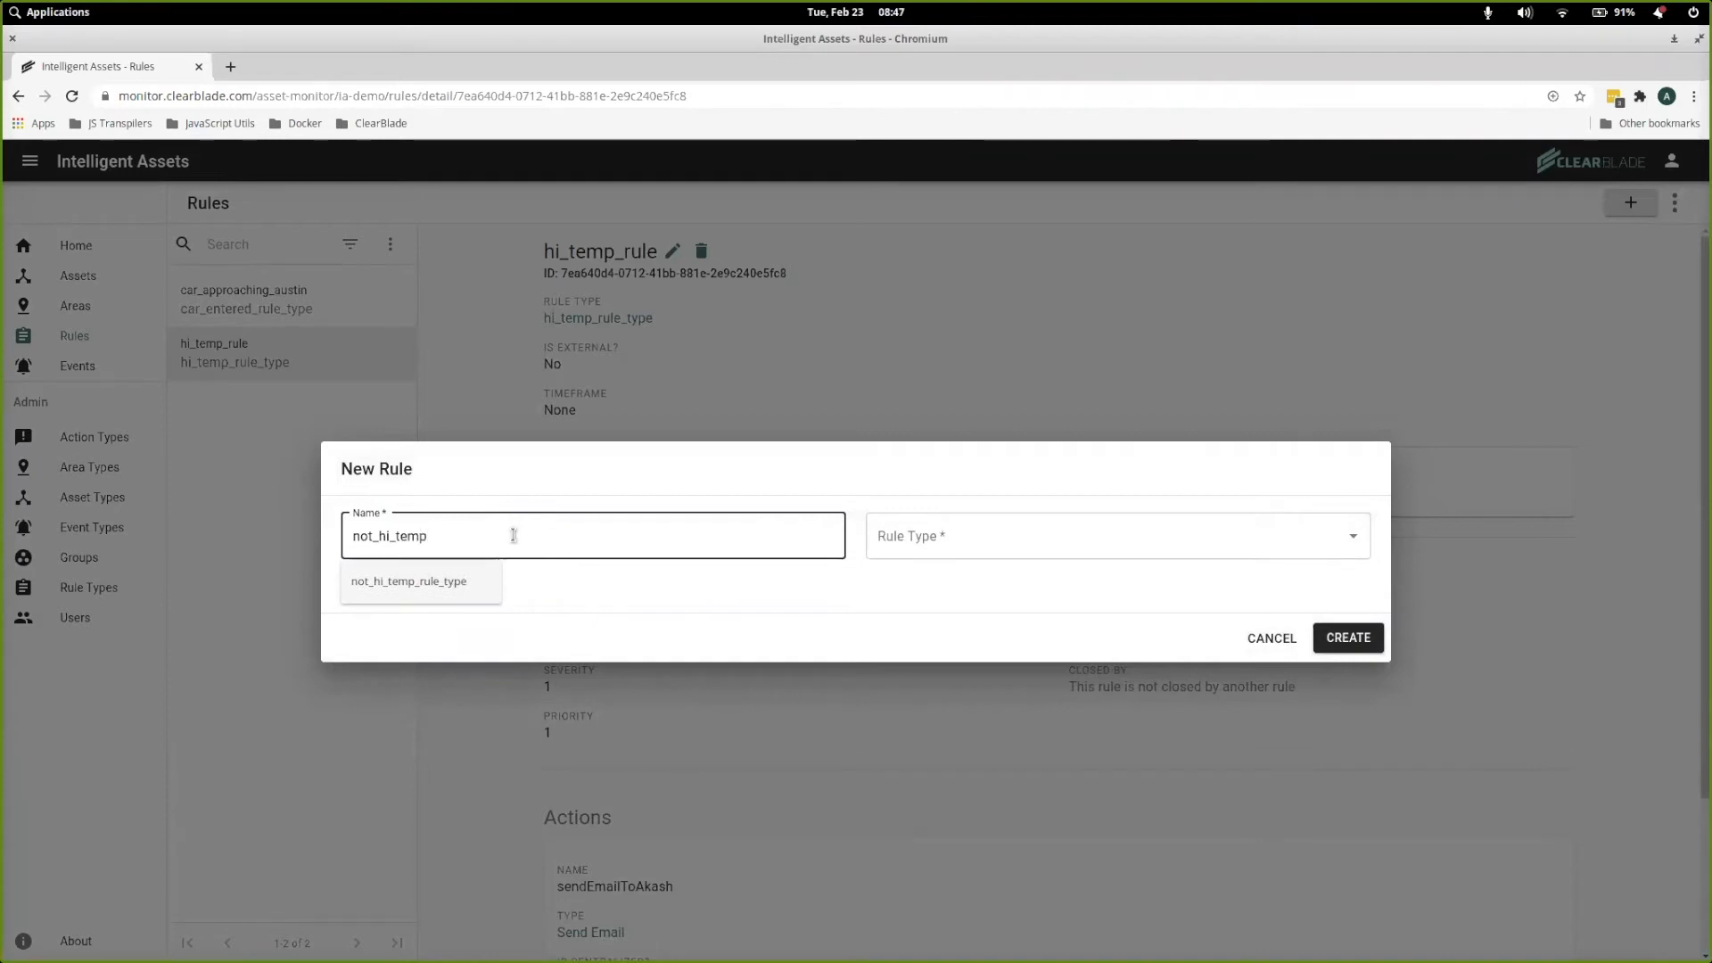
{"action": "key", "text": "Down"}
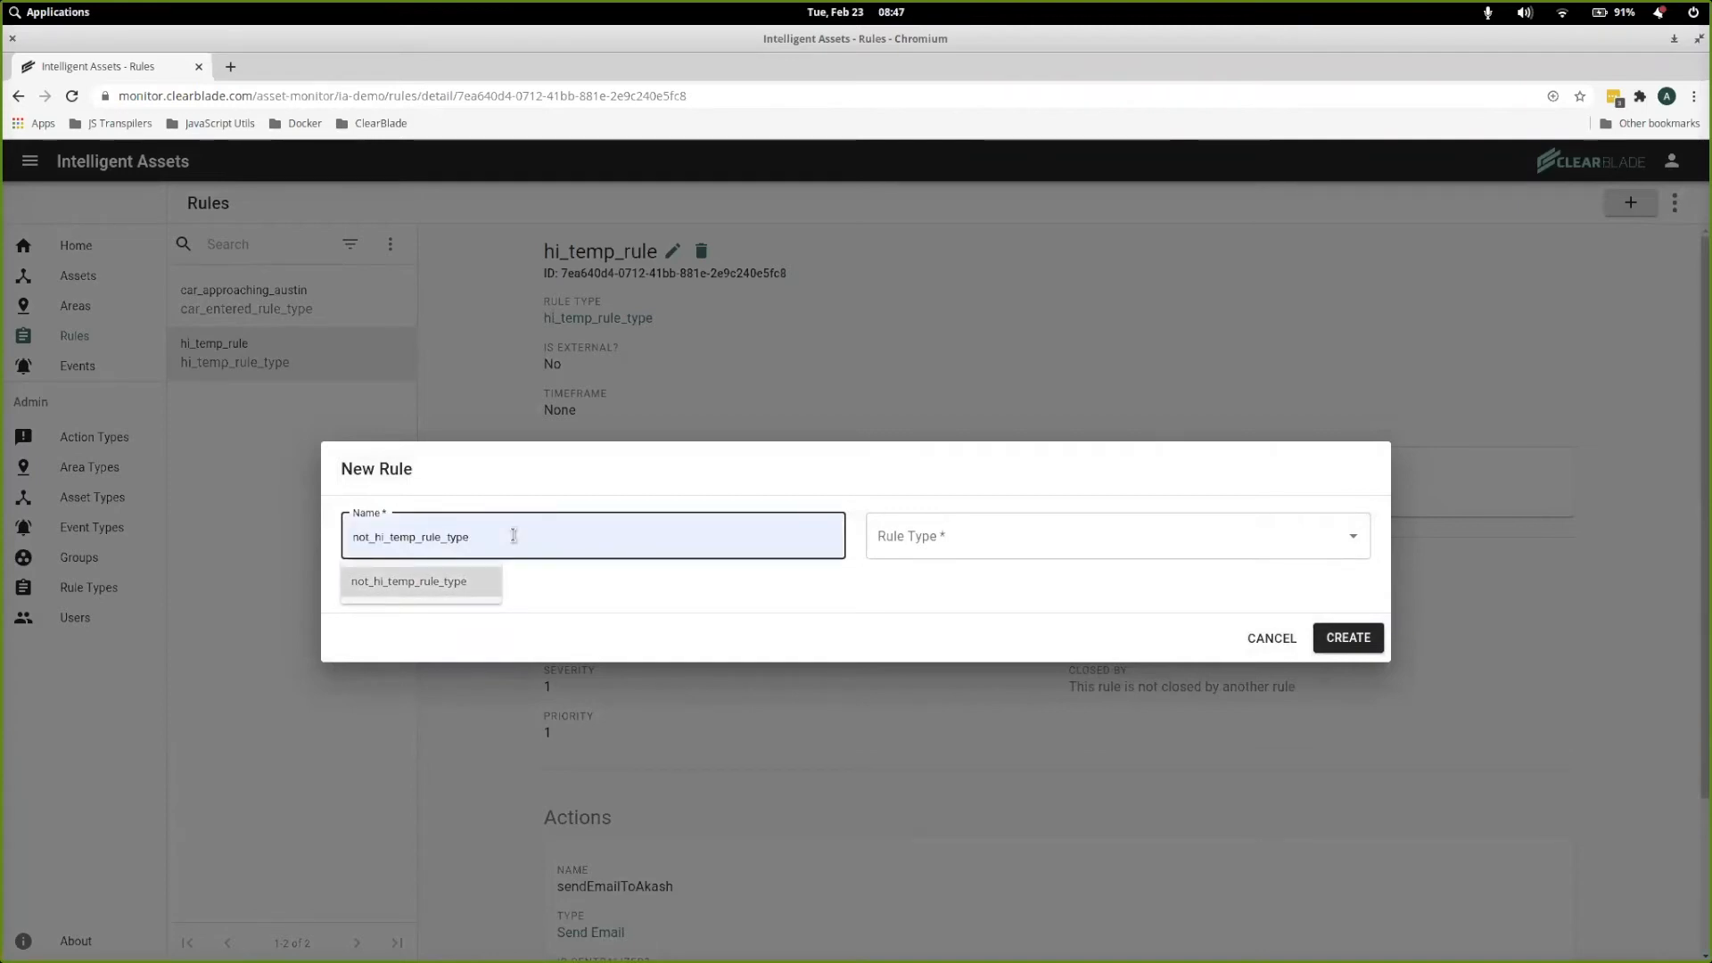
{"action": "left_click", "coordinate": [467, 571]}
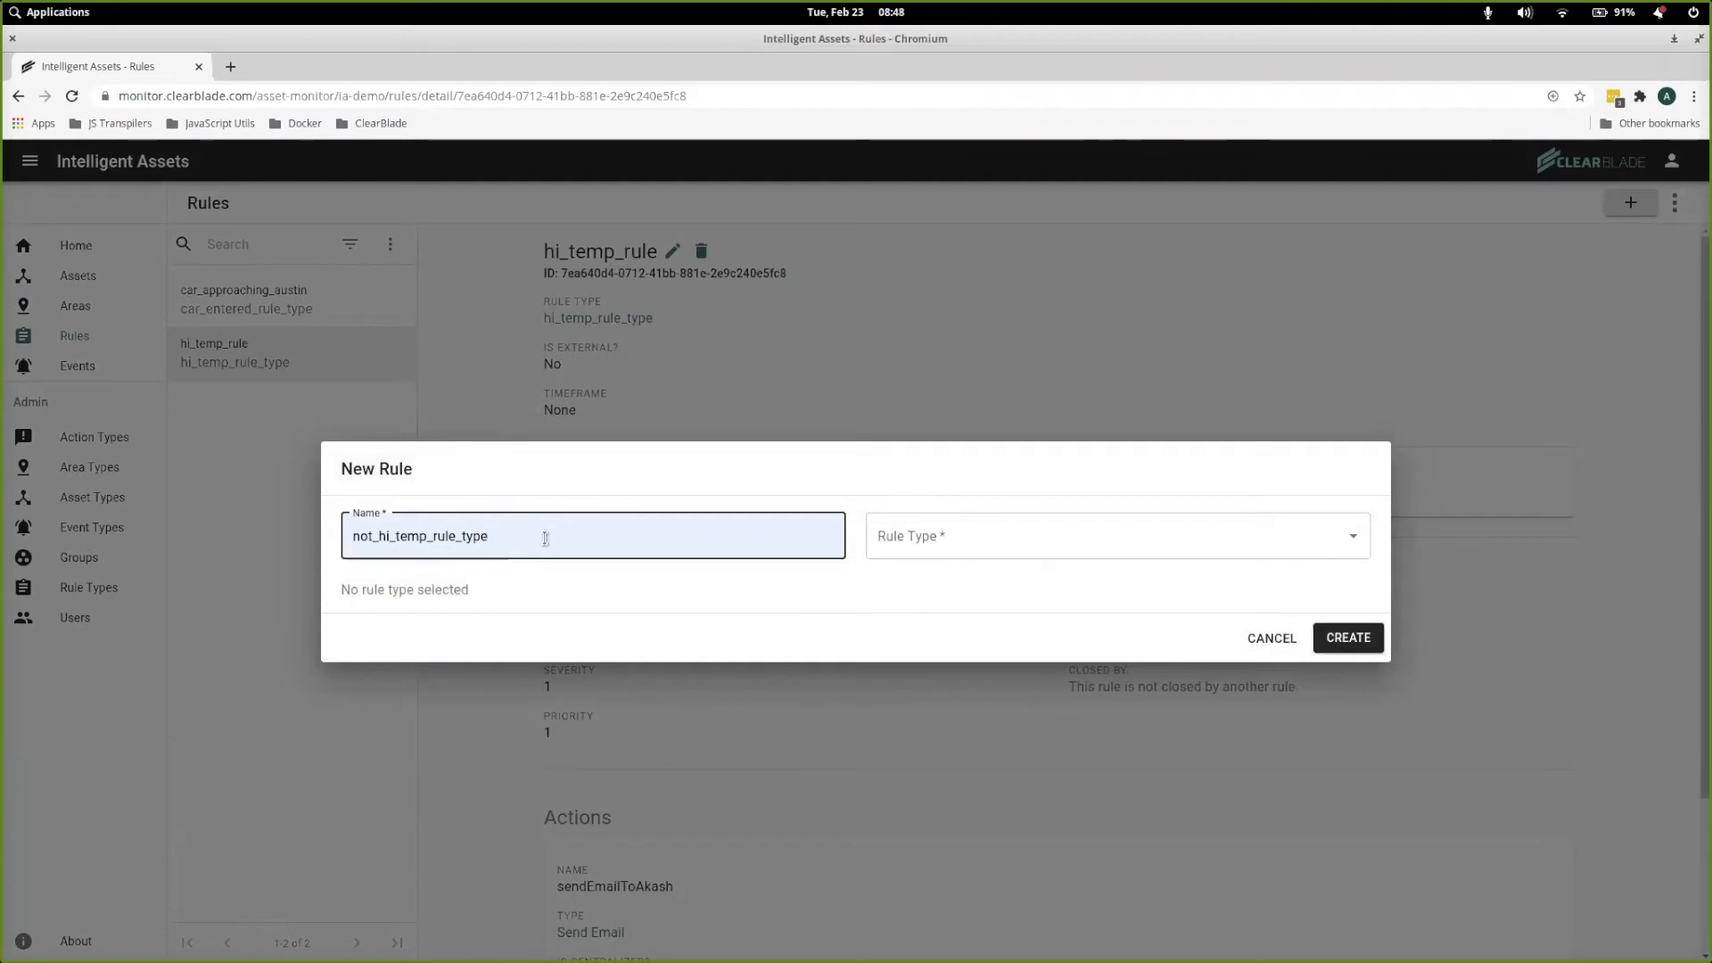
{"action": "key", "text": "BackSpace"}
{"action": "key", "text": "BackSpace"}
{"action": "key", "text": "BackSpace"}
{"action": "key", "text": "BackSpace"}
{"action": "key", "text": "BackSpace"}
{"action": "left_click", "coordinate": [981, 538]}
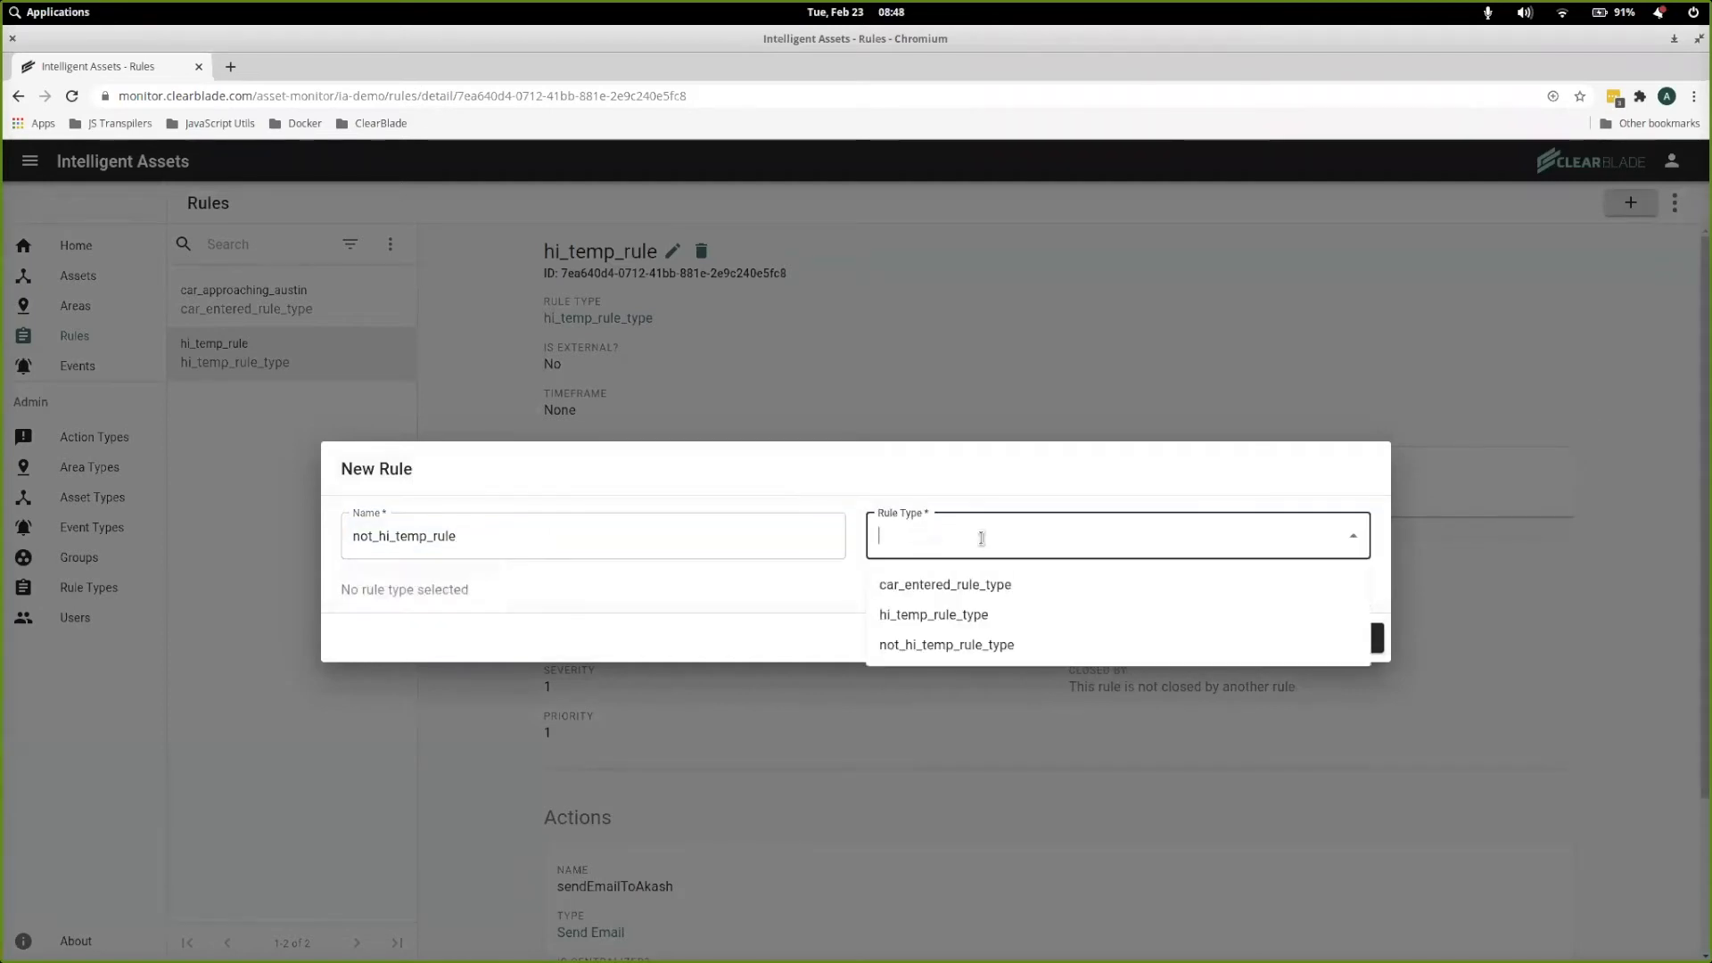
{"action": "left_click", "coordinate": [965, 643]}
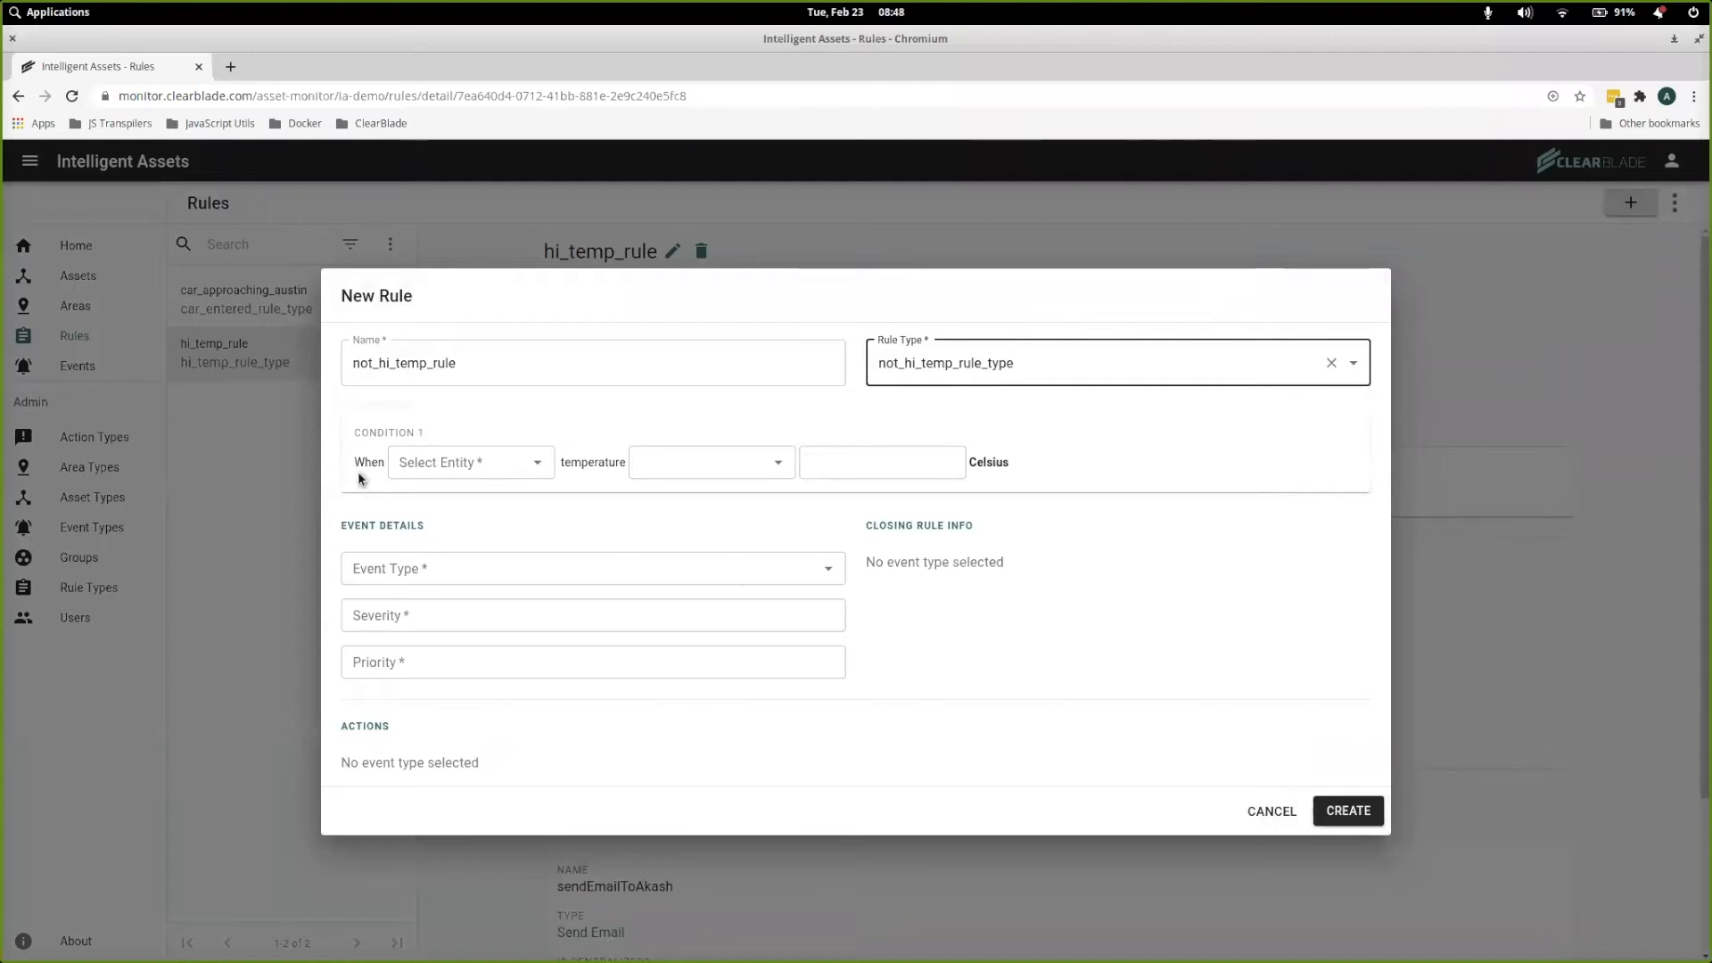
Set the condition of not_hi_temp_rule to Any Tank temperature below 30 Celsius
{"action": "left_click", "coordinate": [531, 467]}
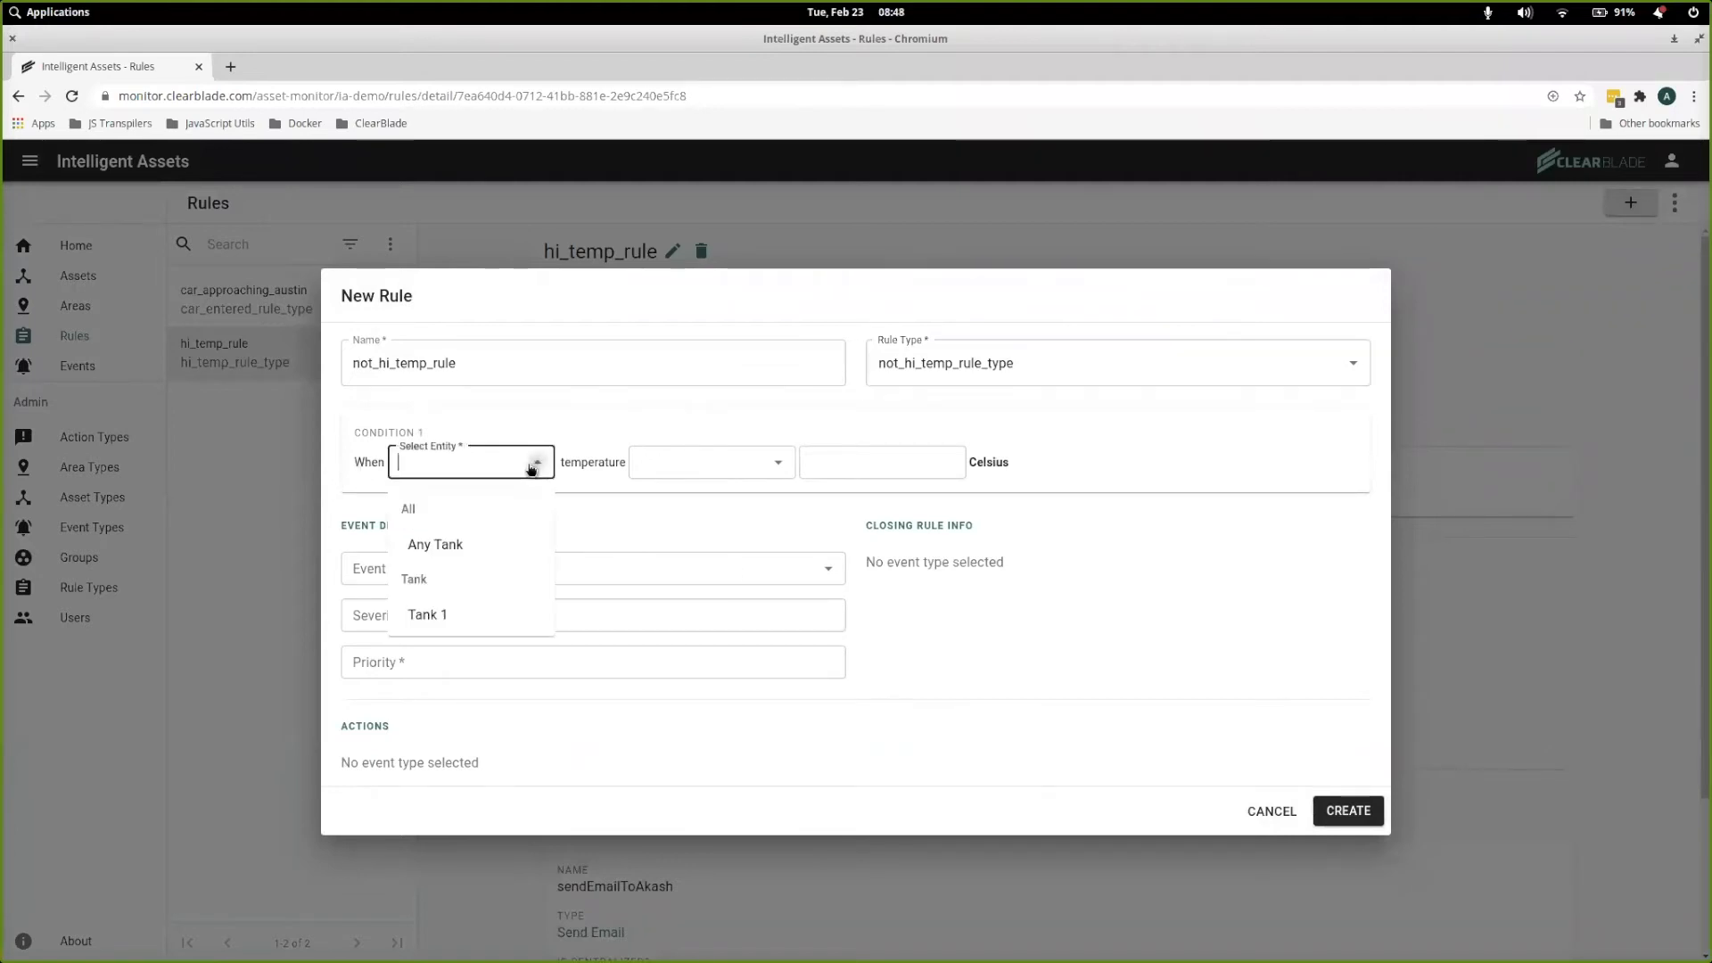
{"action": "left_click", "coordinate": [453, 546]}
{"action": "left_click", "coordinate": [776, 462]}
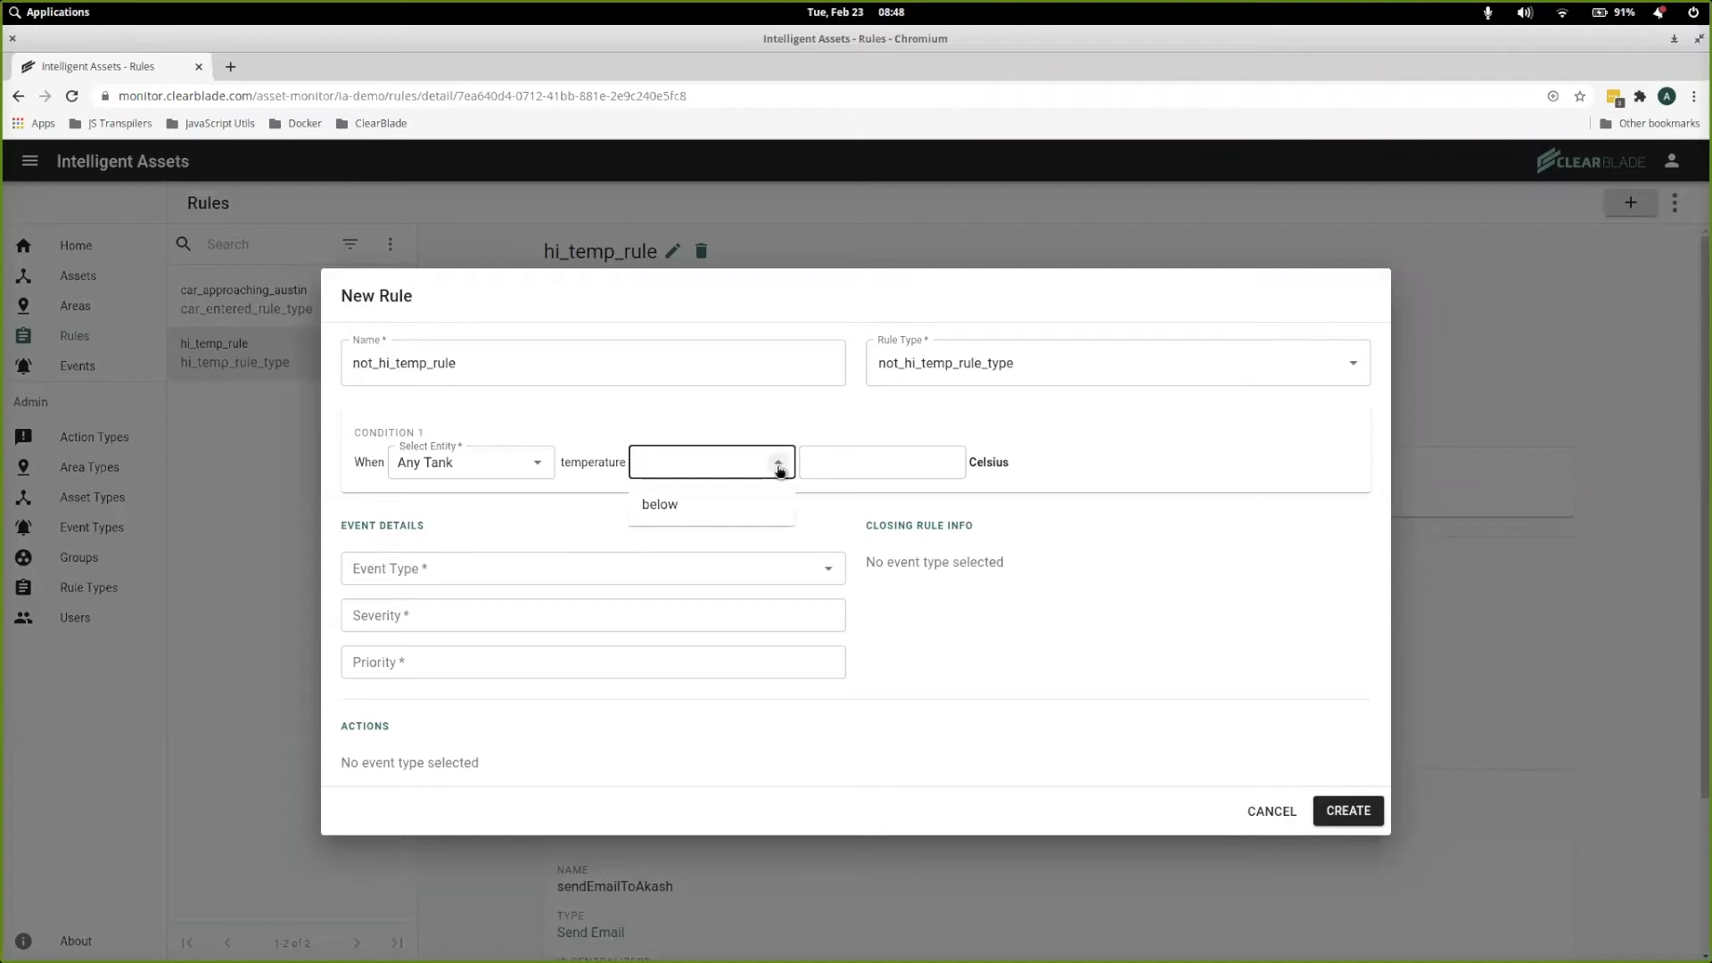
{"action": "left_click", "coordinate": [695, 506]}
{"action": "left_click", "coordinate": [866, 463]}
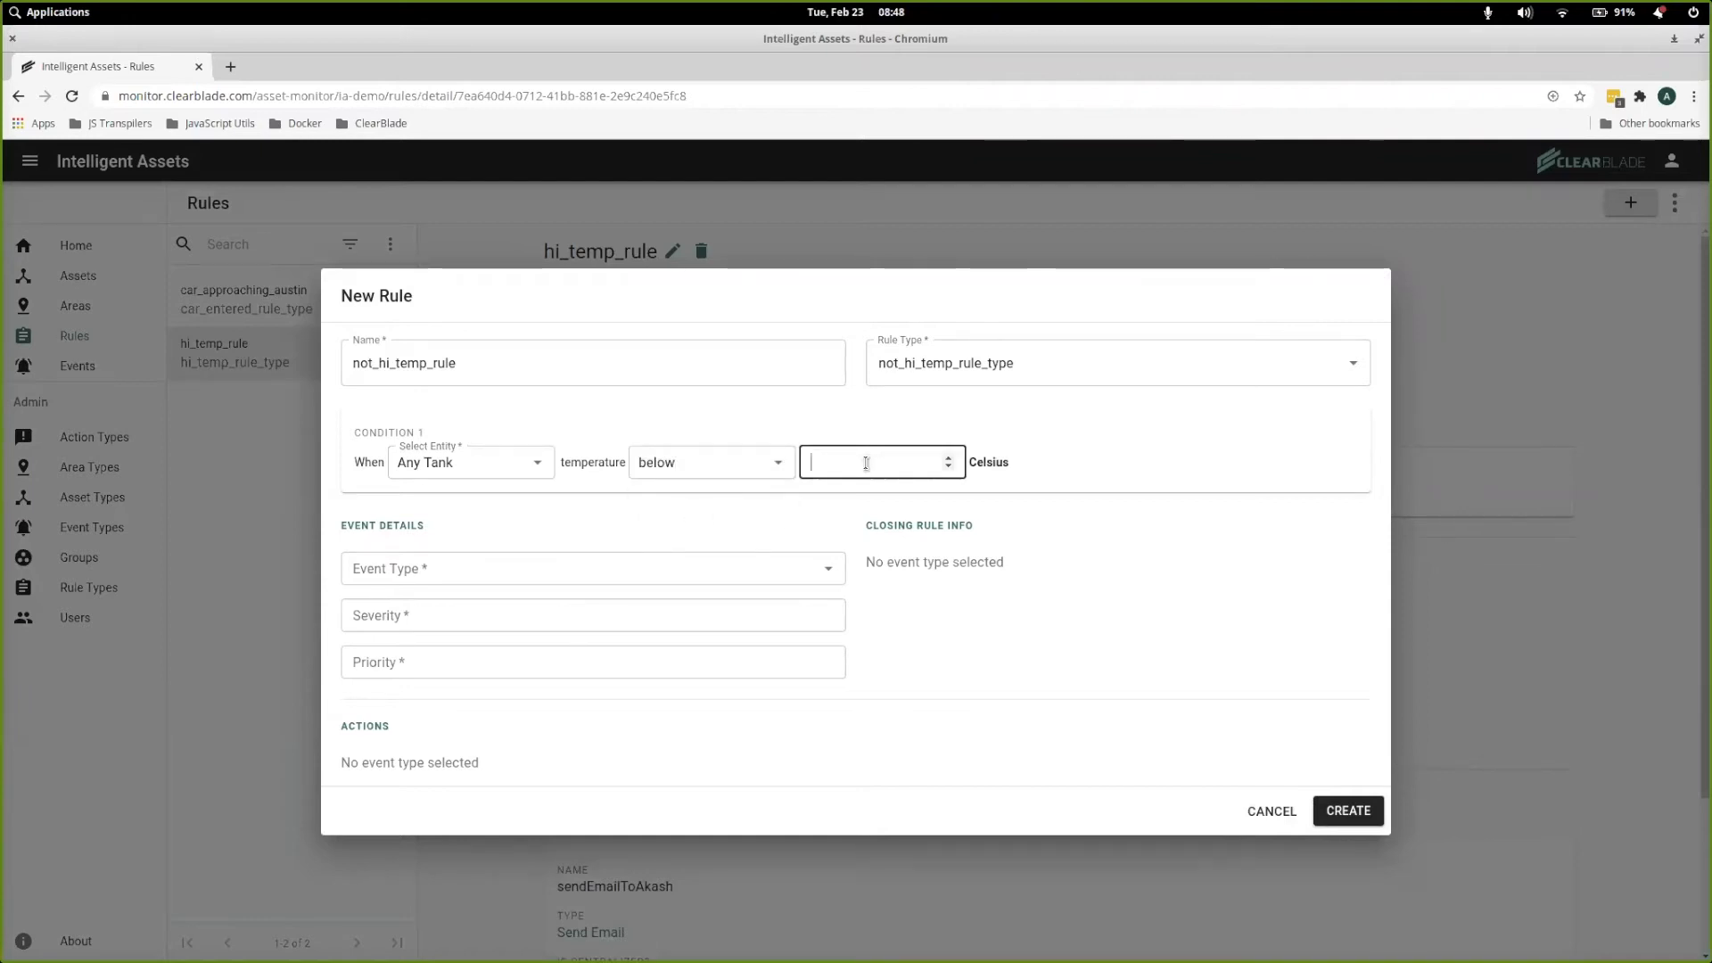
{"action": "type", "text": "30"}
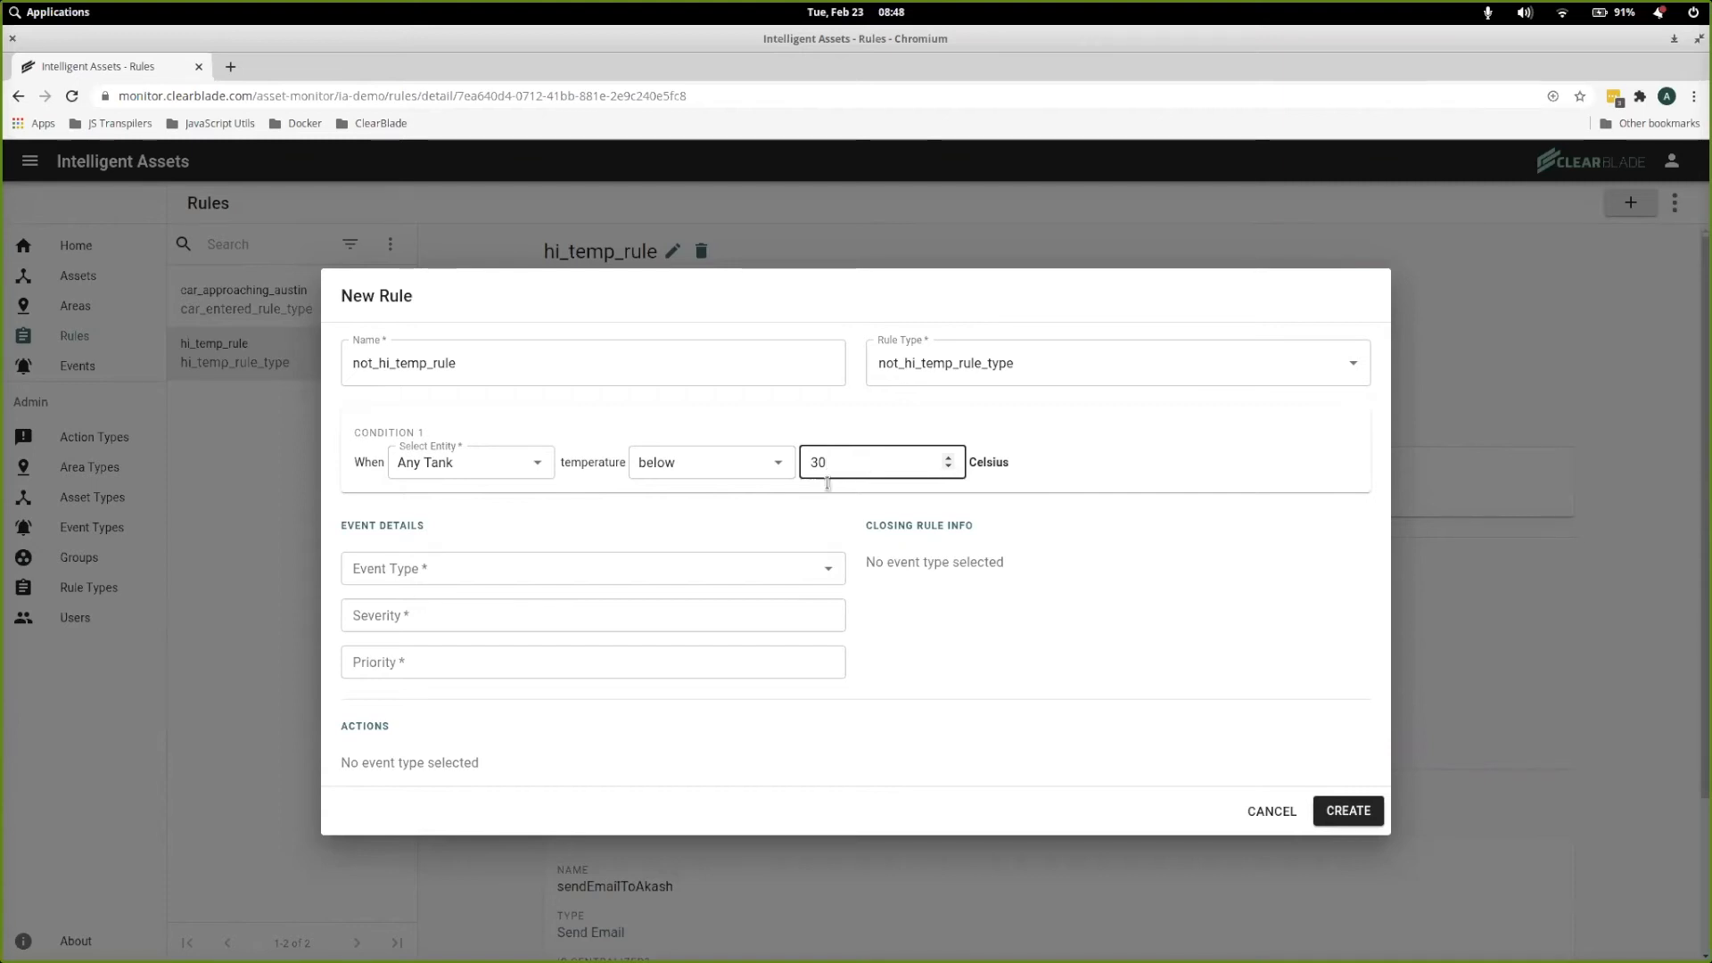
Assign Not Hi Temp Event Type to not_hi_temp_rule and create the rule
{"action": "left_click", "coordinate": [829, 575]}
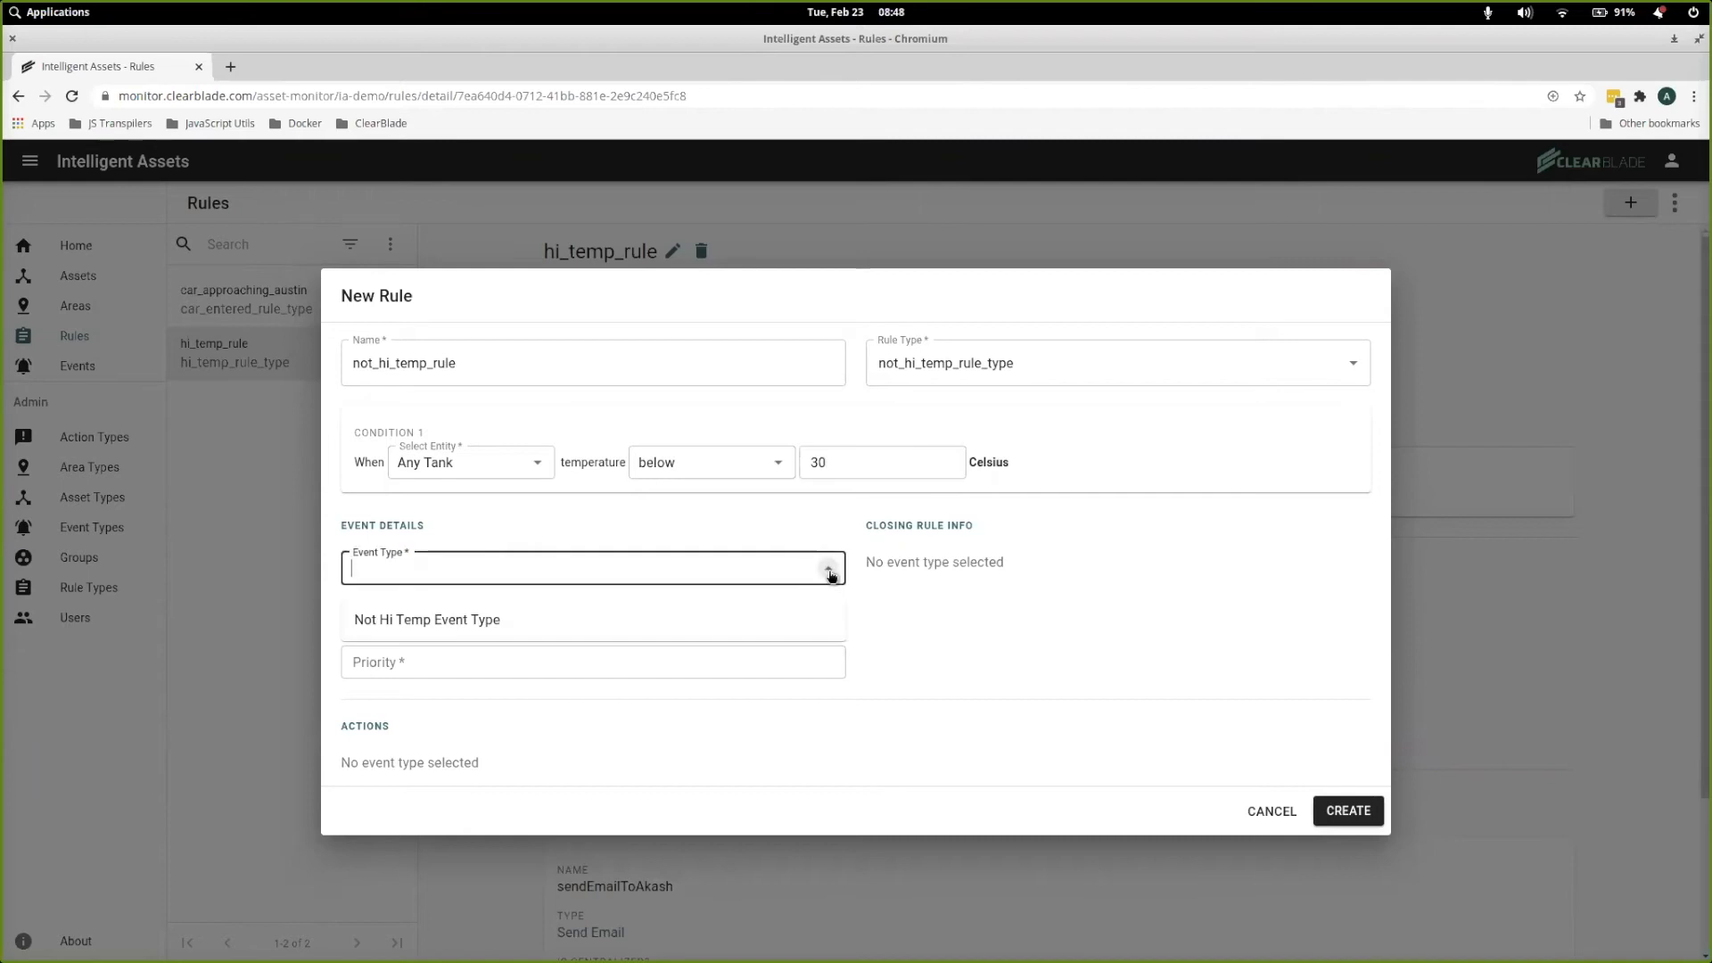
{"action": "left_click", "coordinate": [479, 618]}
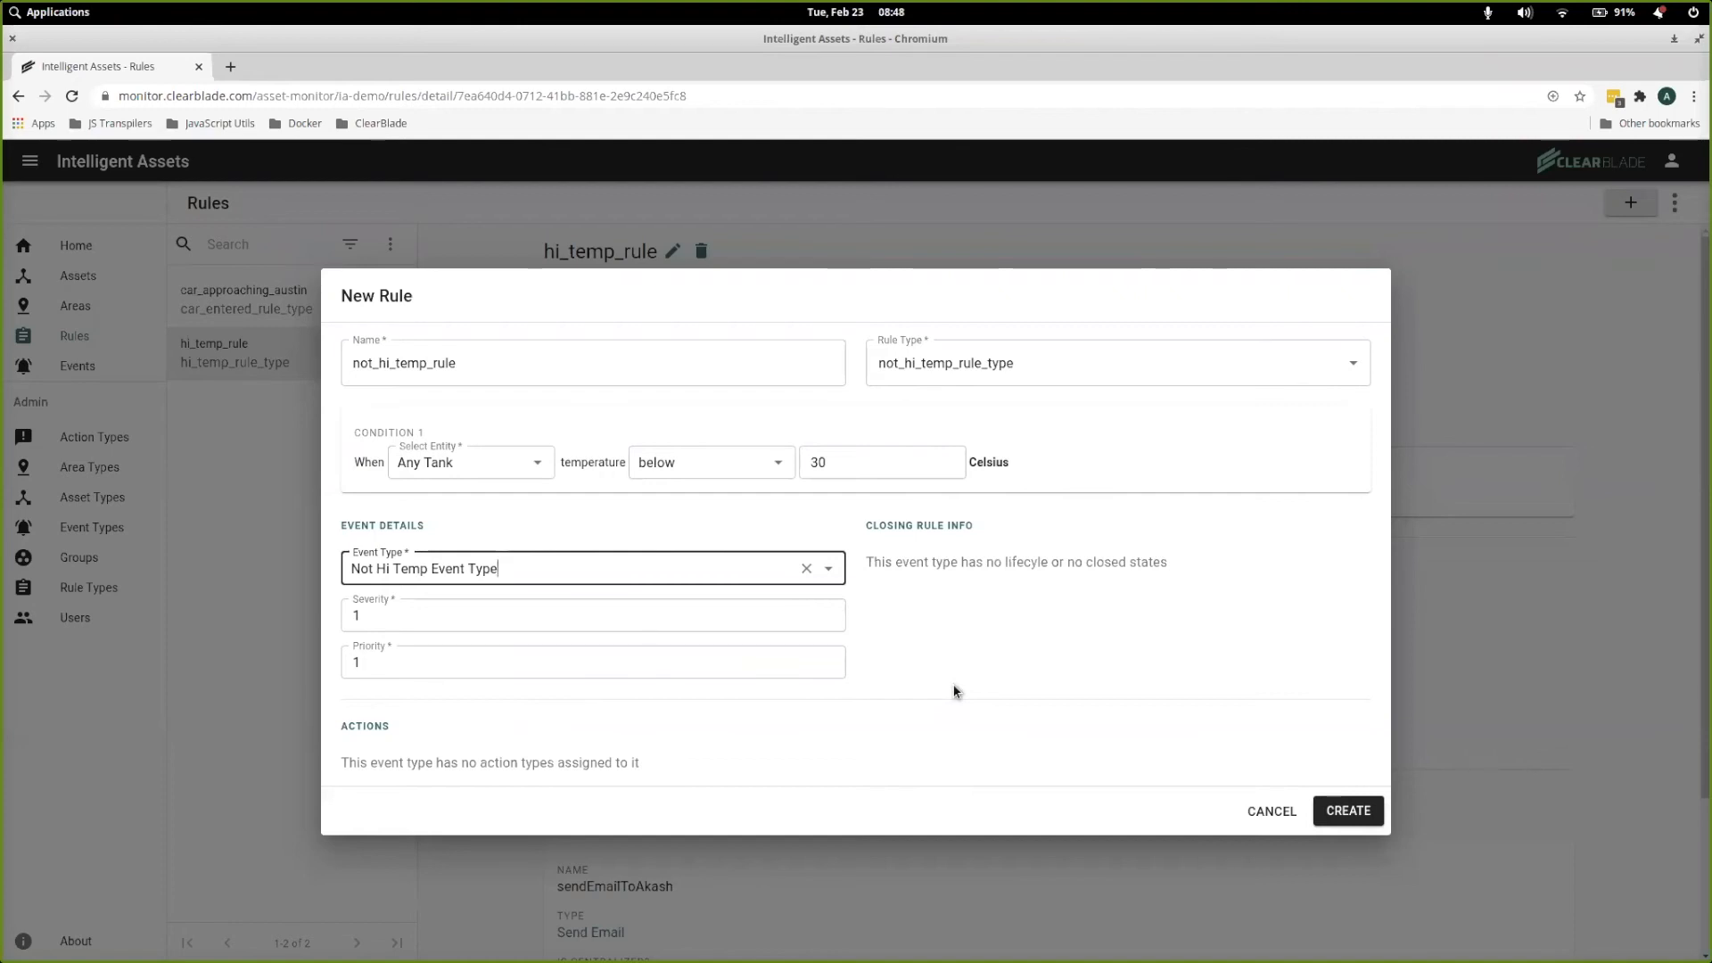
{"action": "left_click", "coordinate": [1355, 814]}
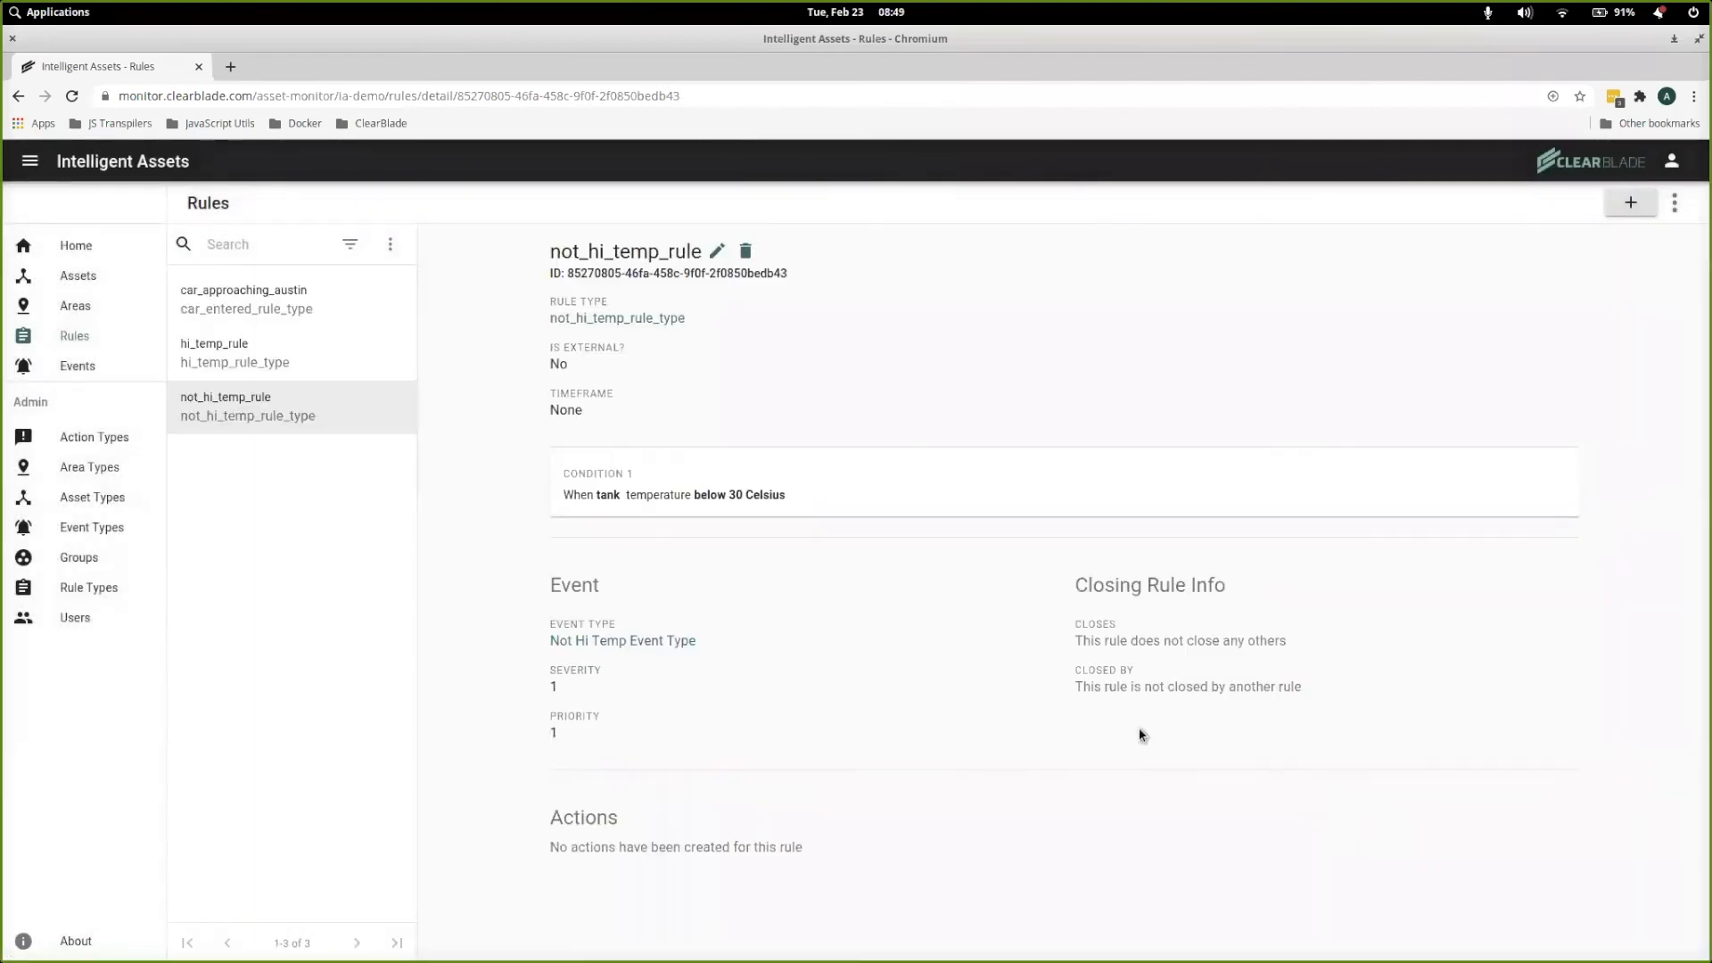
Edit hi_temp_rule so it is closed by not_hi_temp_rule with the closed state "Temperature is not high.", and save it
{"action": "left_click", "coordinate": [226, 357]}
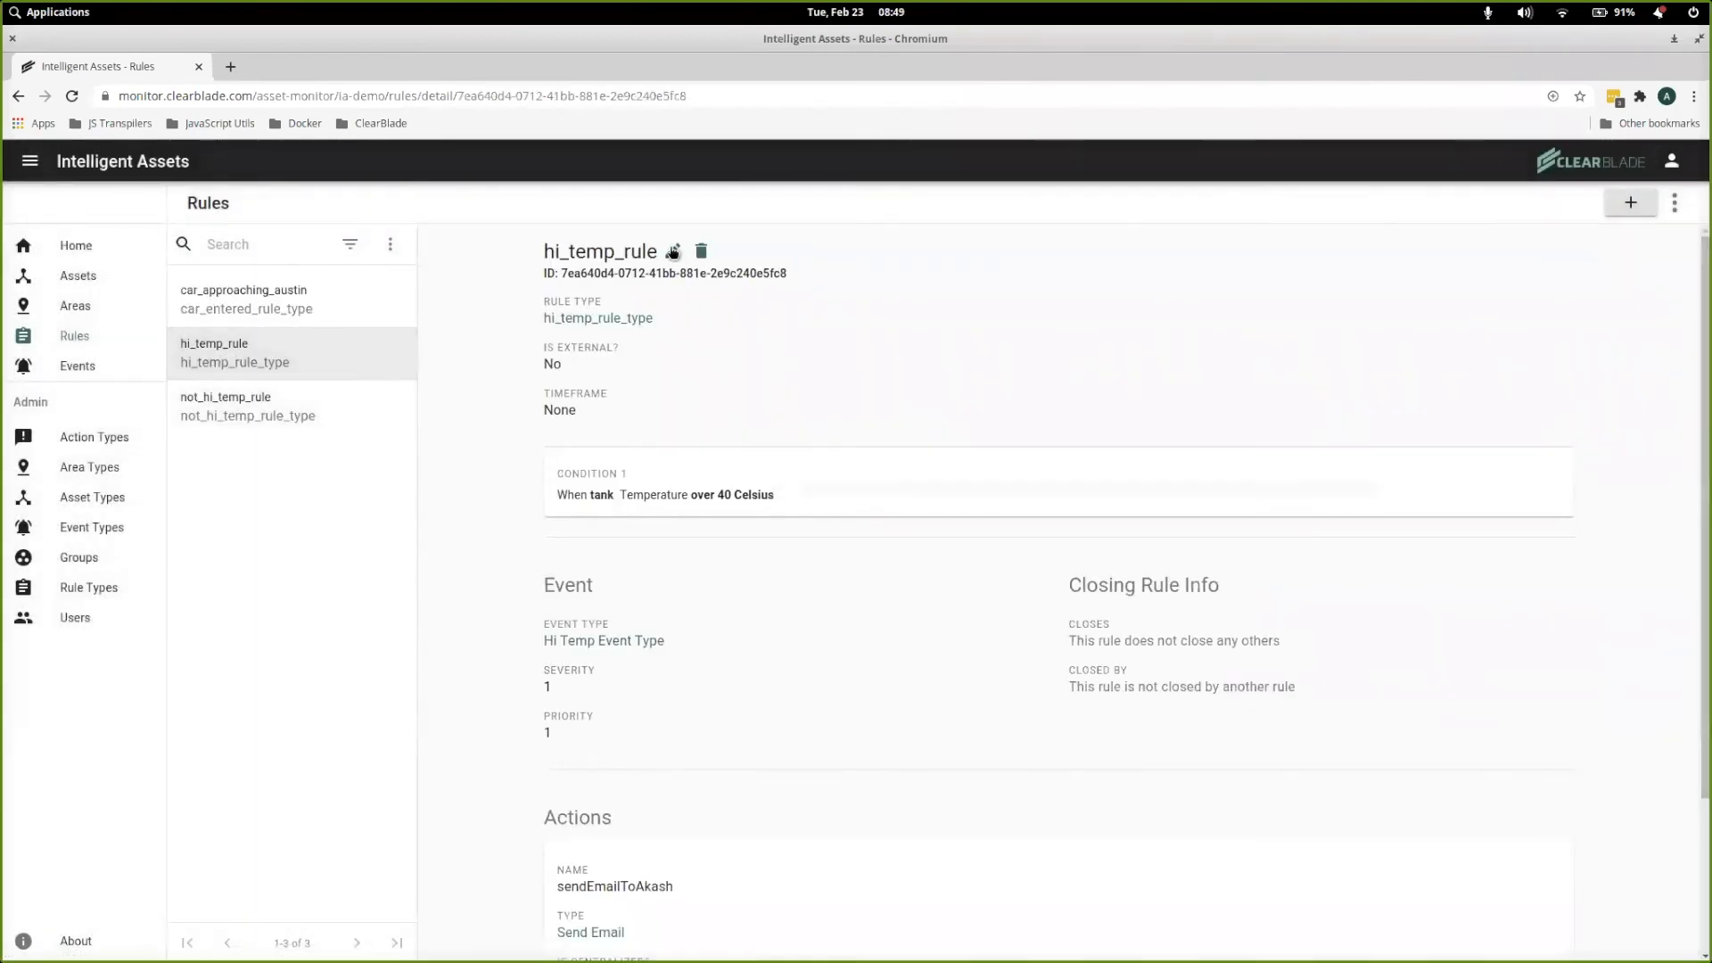
{"action": "left_click", "coordinate": [673, 252]}
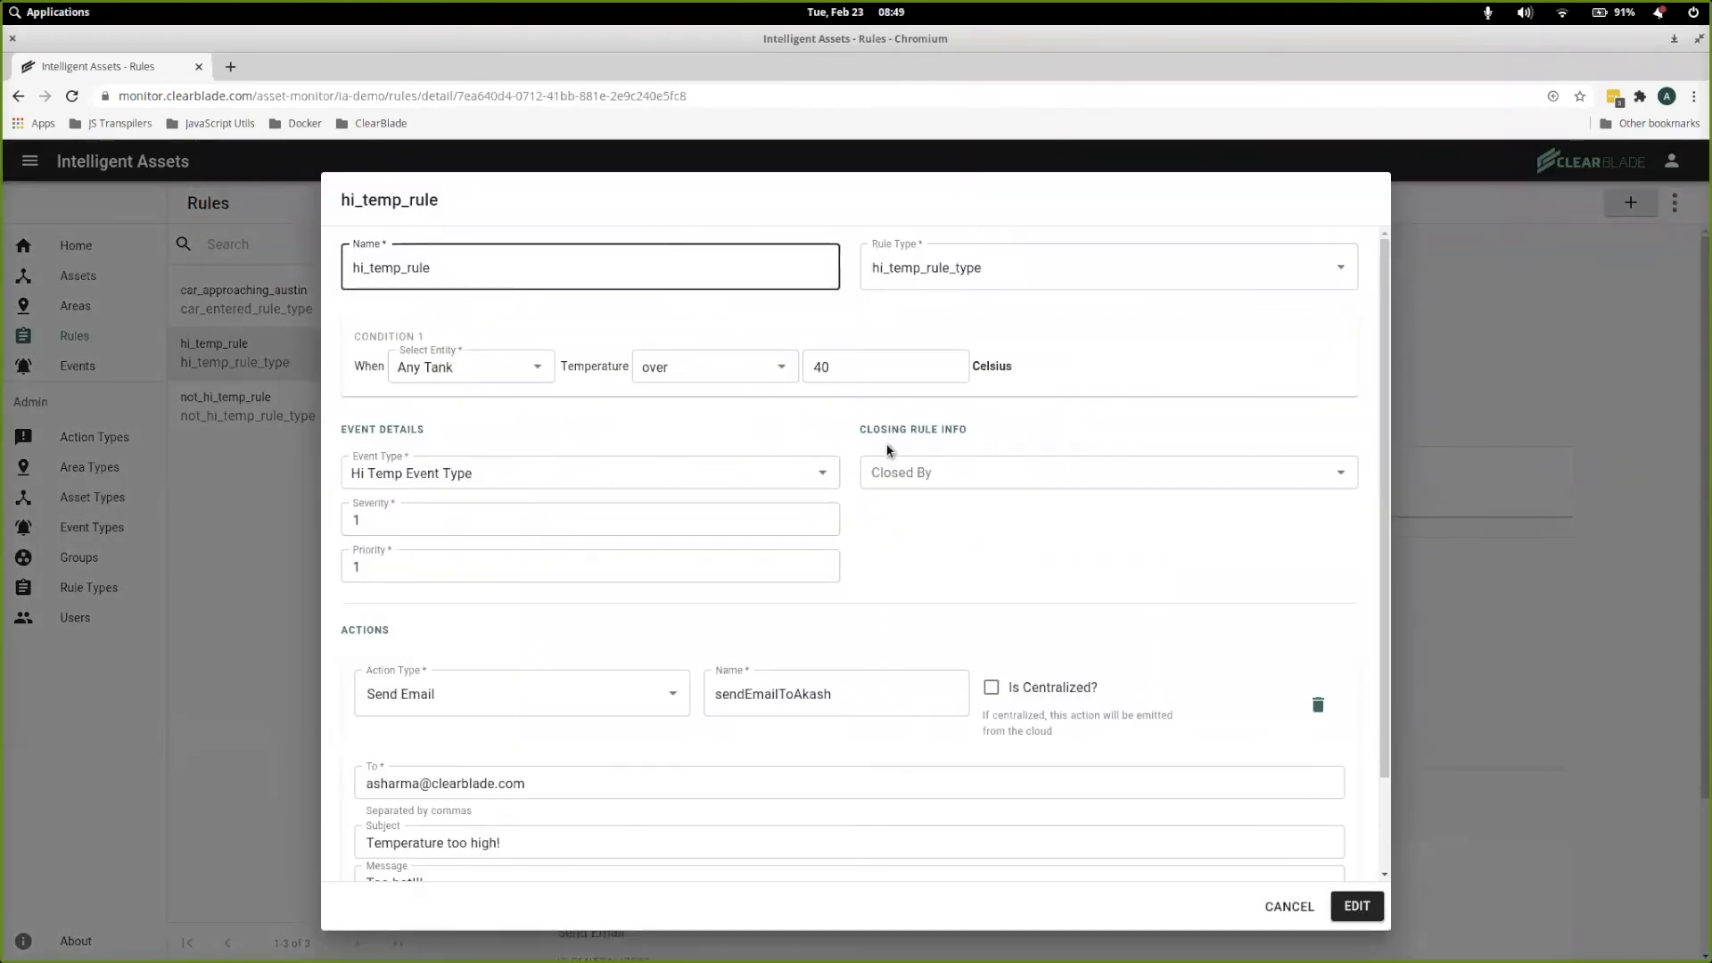
{"action": "left_click", "coordinate": [1011, 475]}
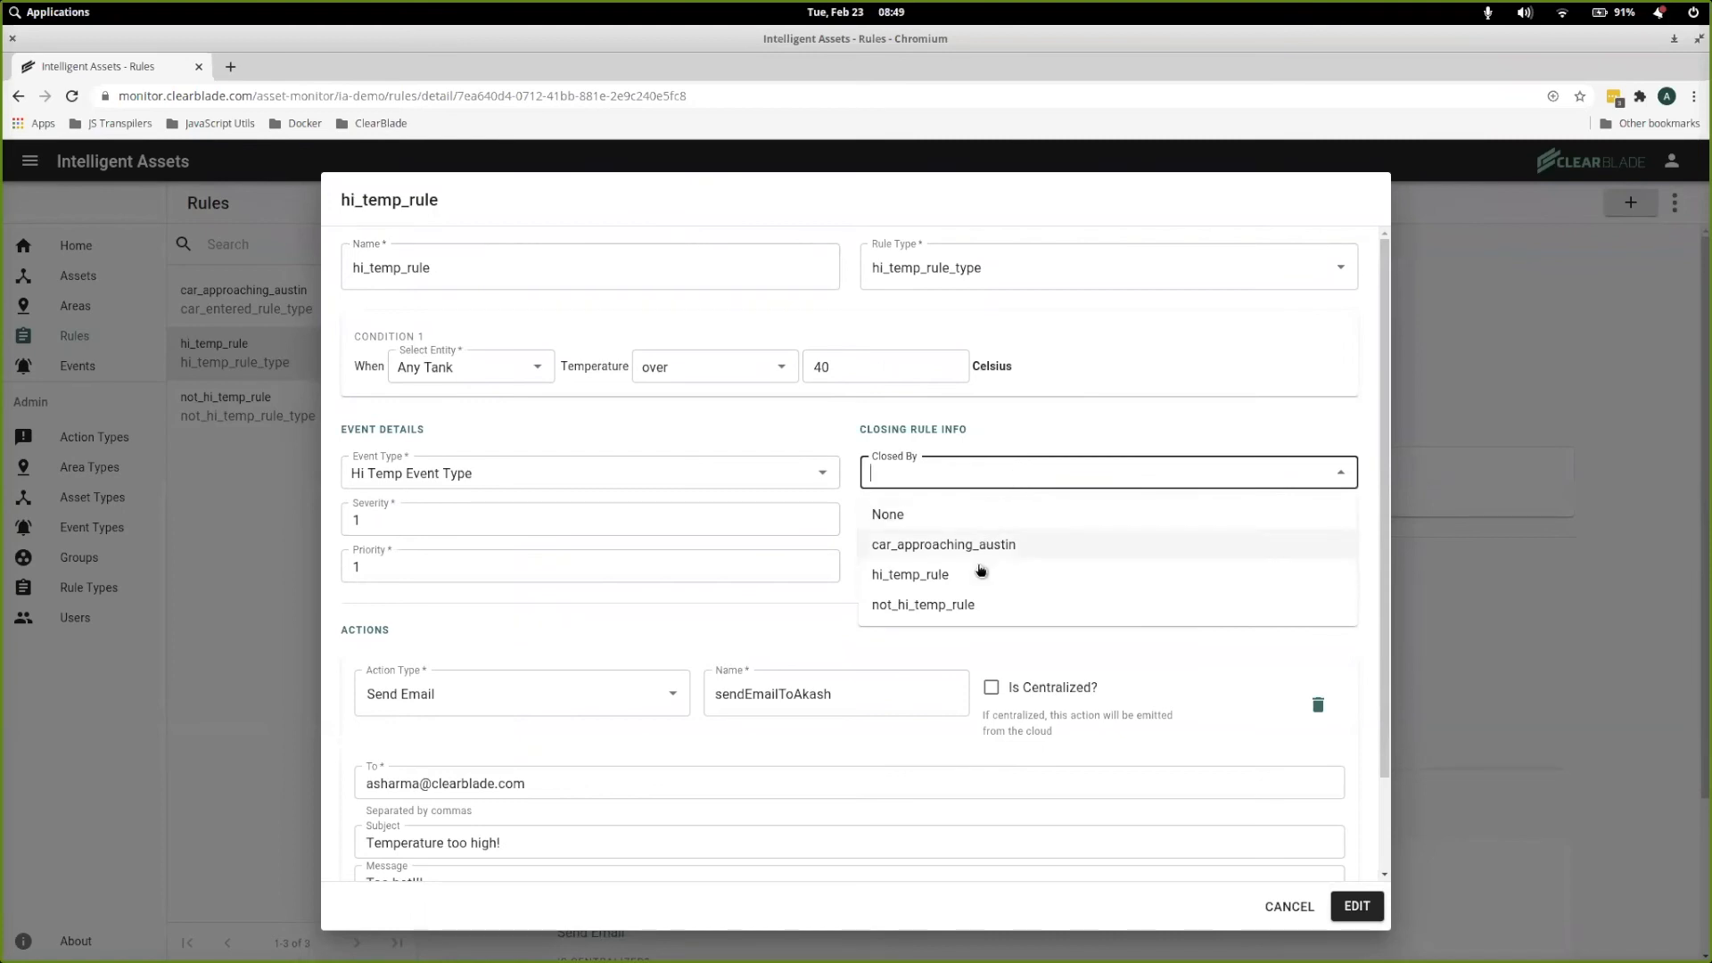
{"action": "left_click", "coordinate": [955, 614]}
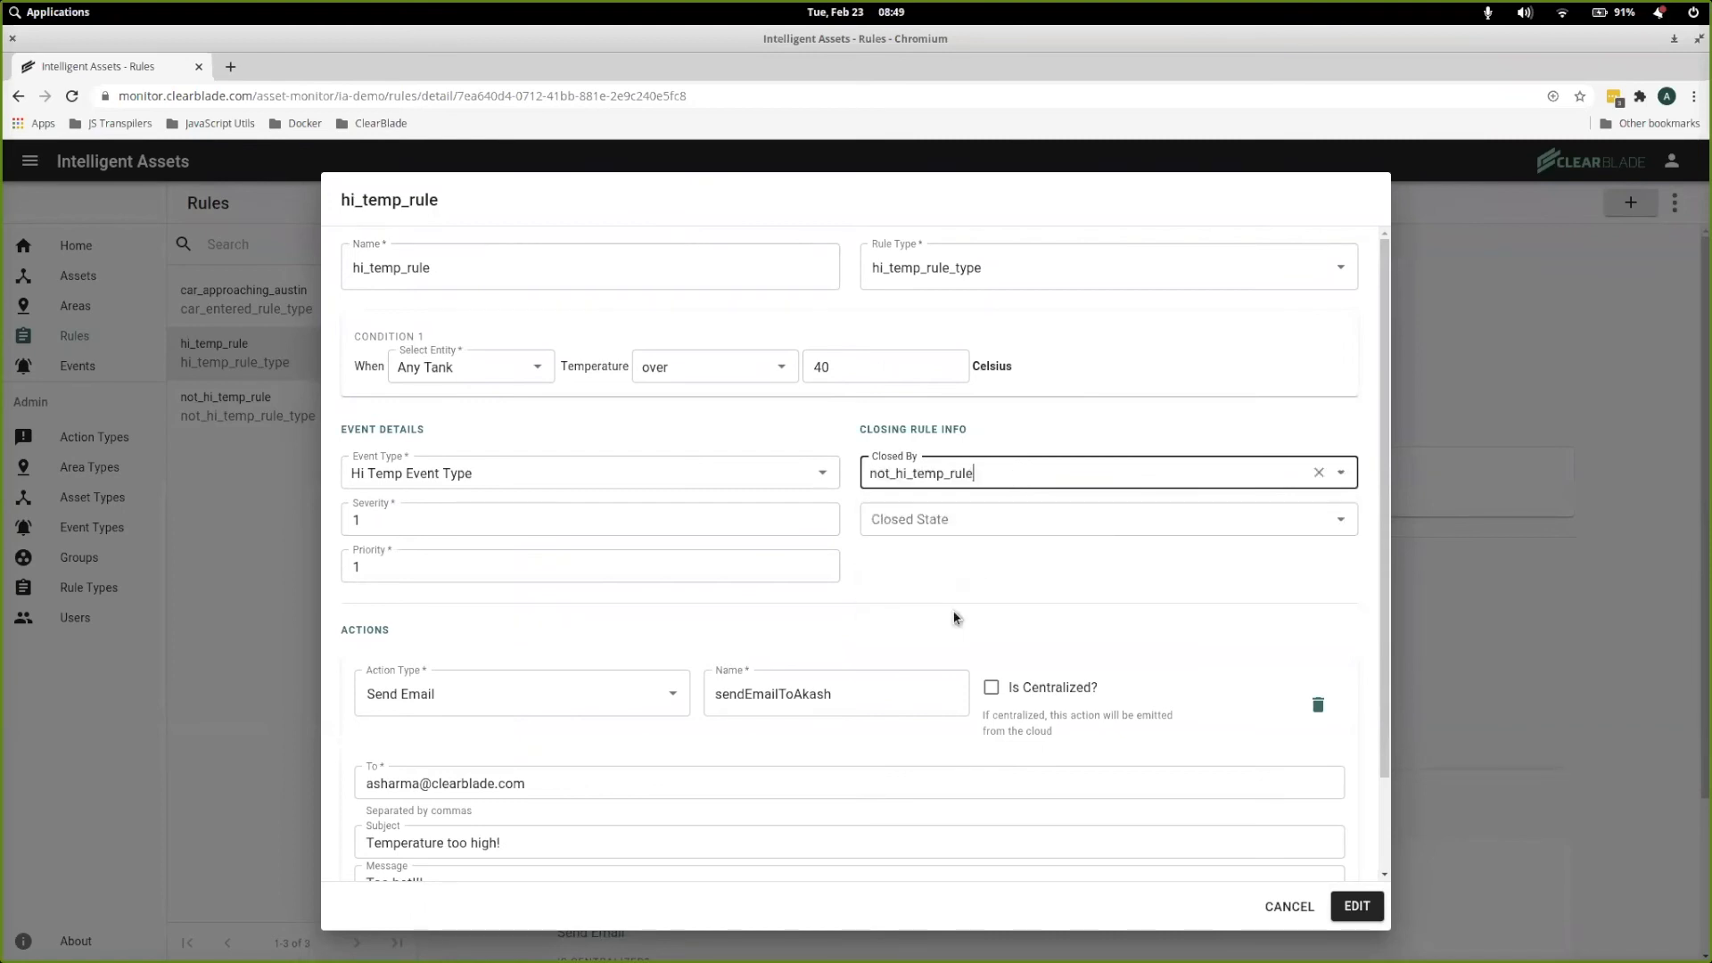
{"action": "left_click", "coordinate": [1026, 525]}
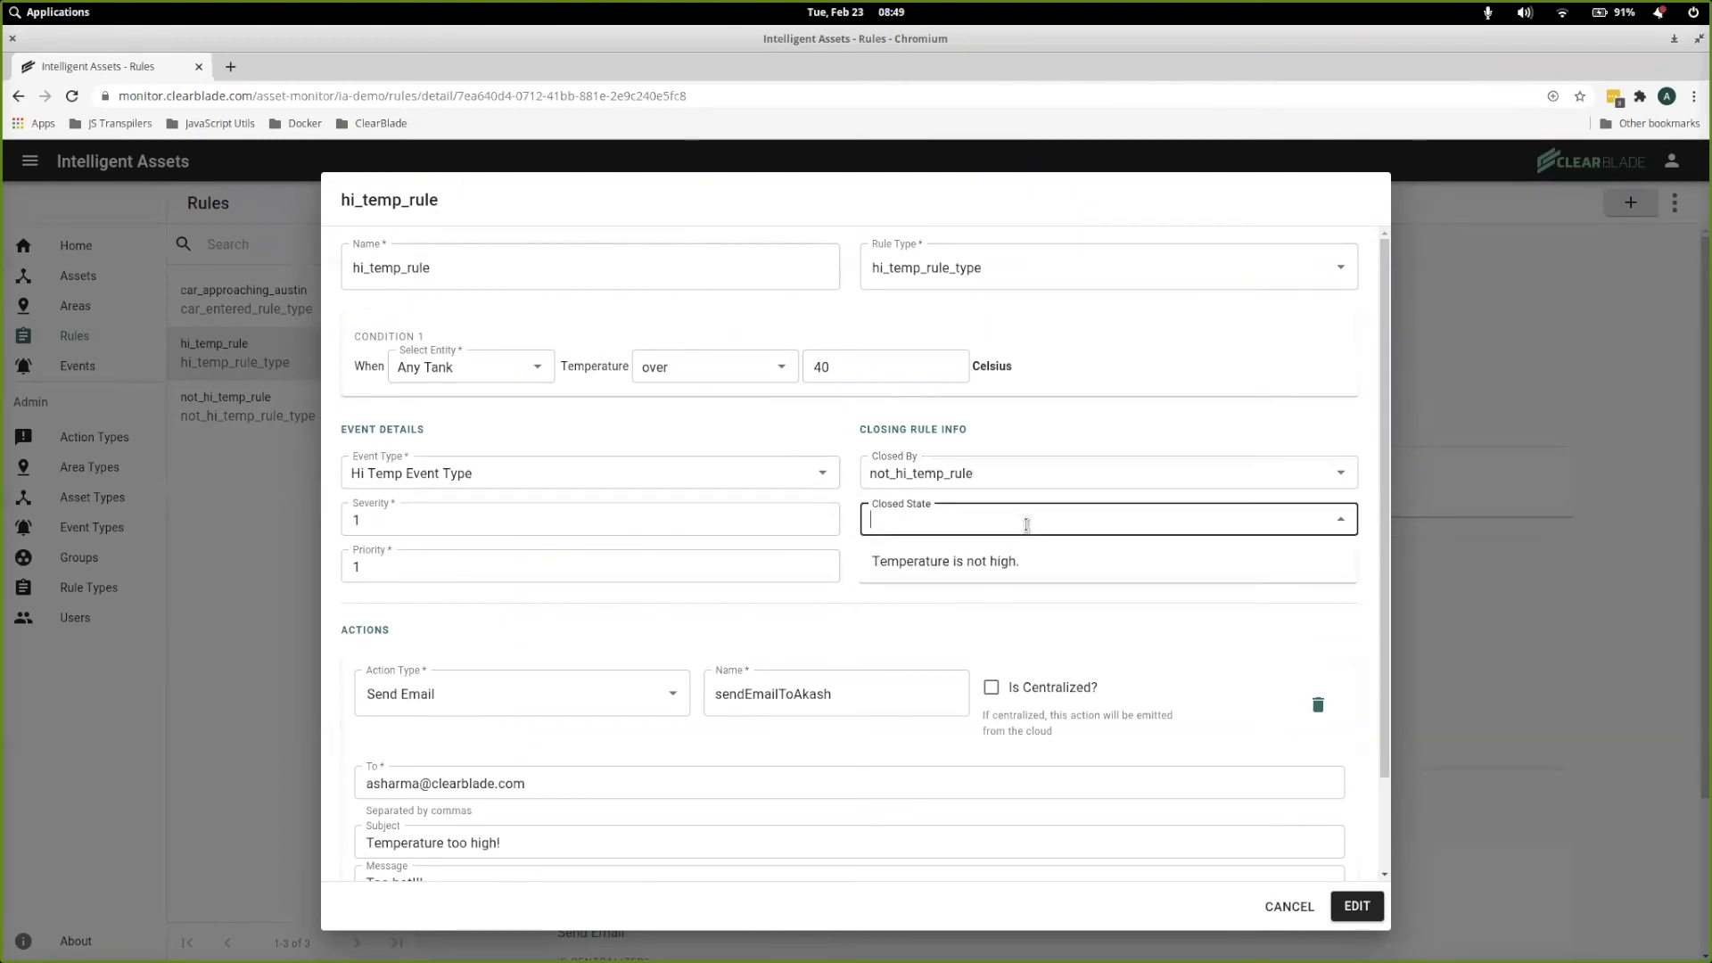
{"action": "left_click", "coordinate": [997, 562]}
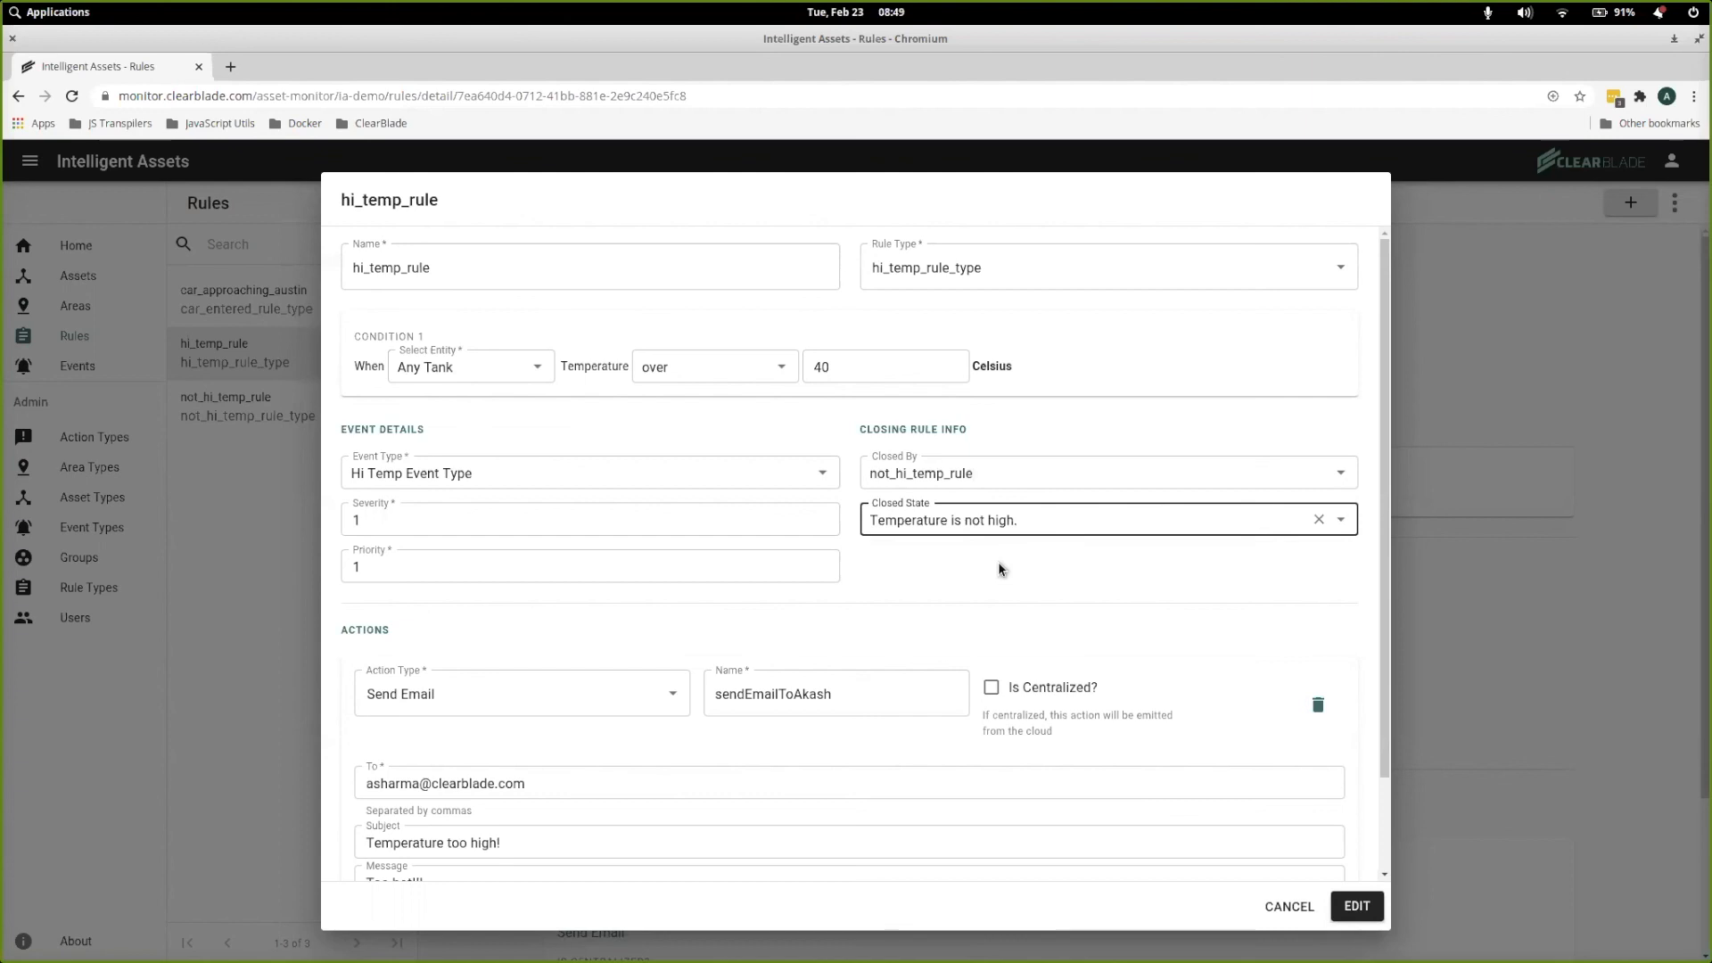
{"action": "scroll", "coordinate": [995, 598], "scroll_direction": "down", "scroll_amount": 2}
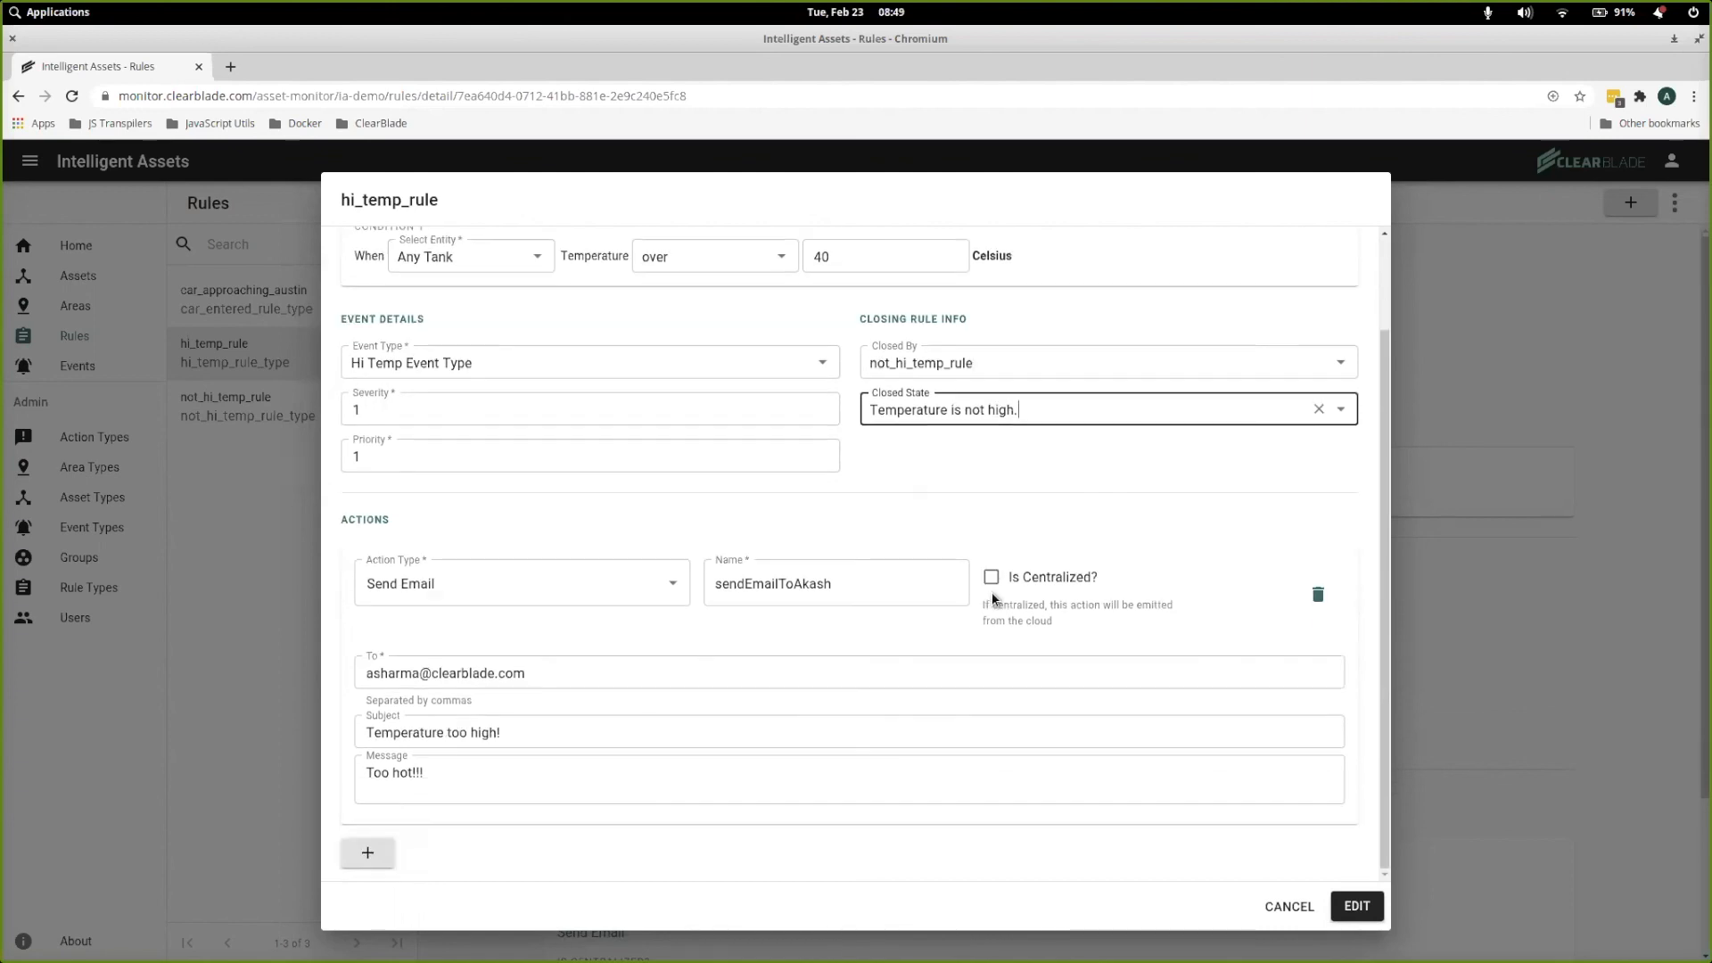
{"action": "scroll", "coordinate": [994, 598], "scroll_direction": "up", "scroll_amount": 2}
{"action": "scroll", "coordinate": [995, 599], "scroll_direction": "down", "scroll_amount": 2}
{"action": "left_click", "coordinate": [1359, 906]}
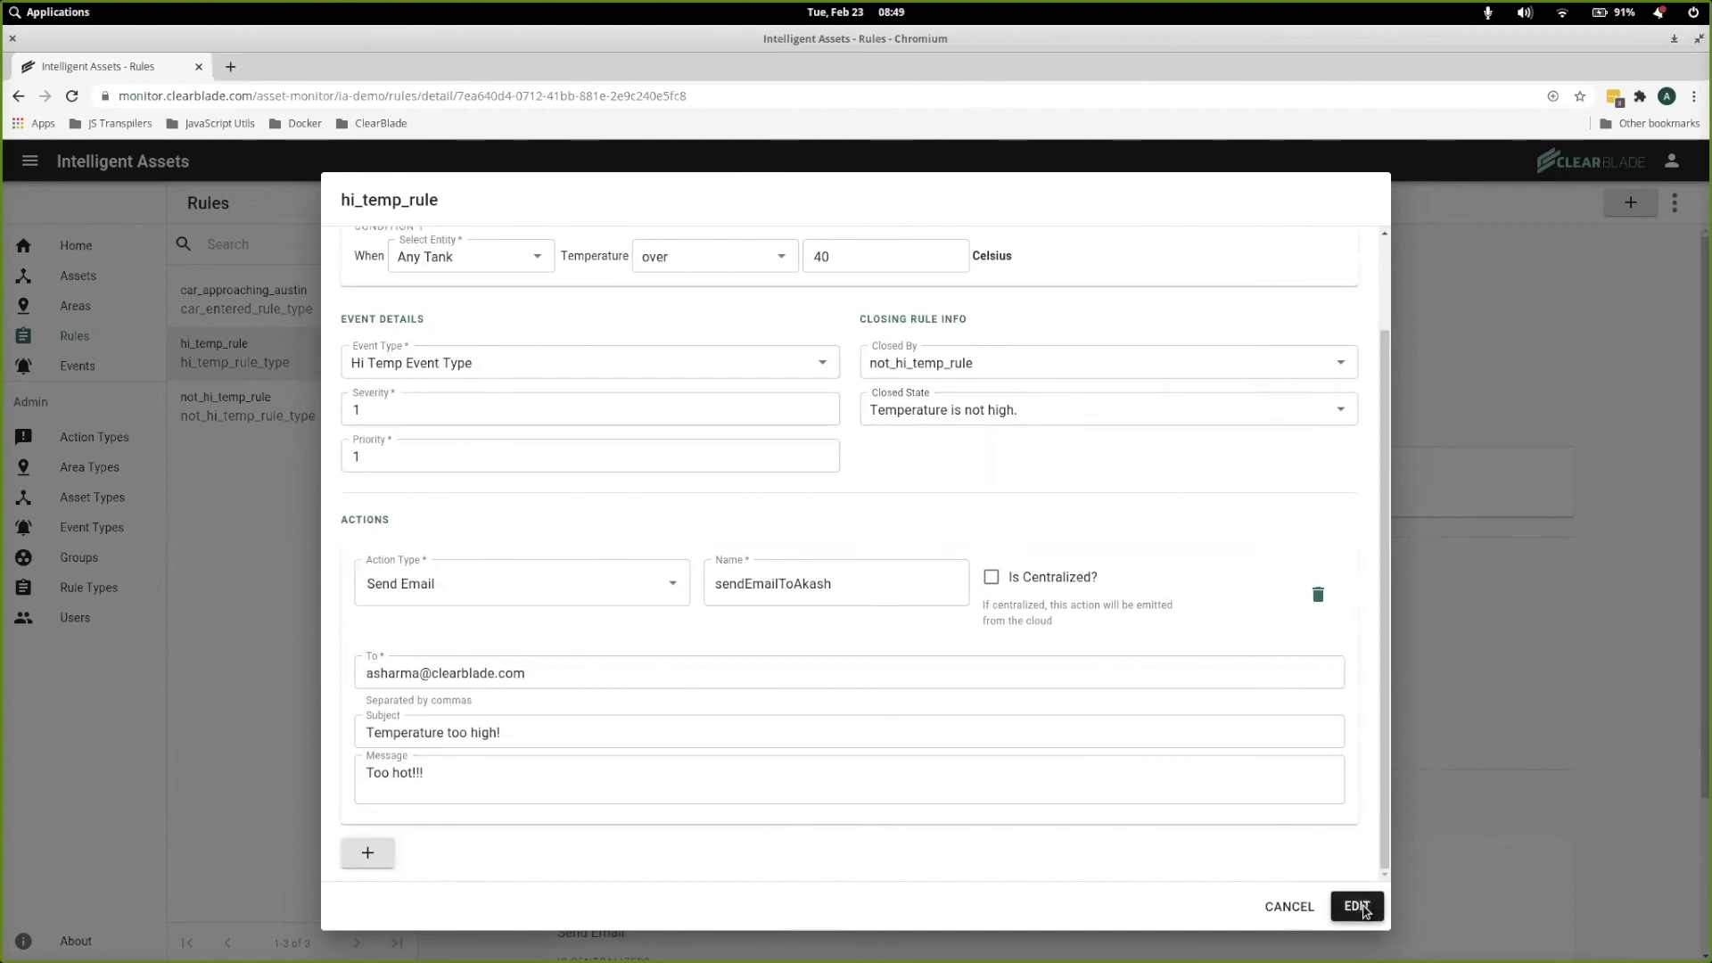